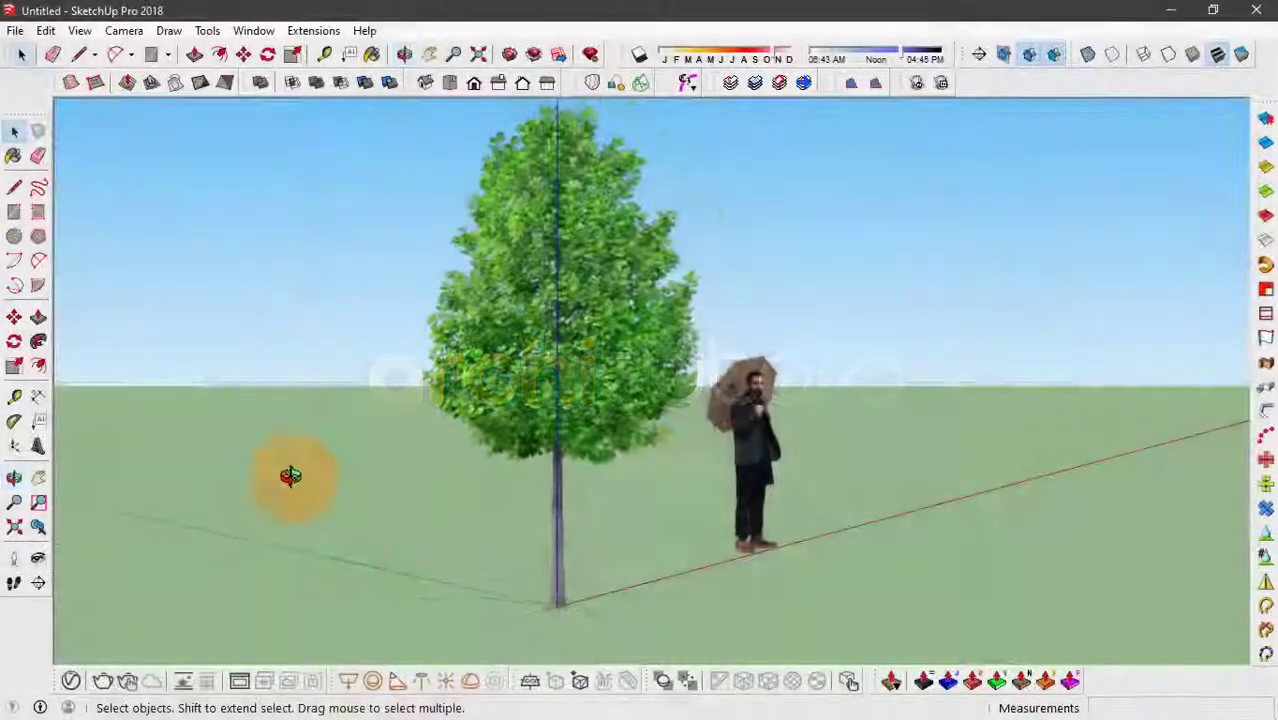
pyautogui.moveTo(288, 476)
pyautogui.mouseDown()
pyautogui.moveTo(590, 491)
pyautogui.moveTo(847, 479)
pyautogui.moveTo(314, 449)
pyautogui.moveTo(747, 456)
pyautogui.moveTo(251, 434)
pyautogui.moveTo(713, 443)
pyautogui.moveTo(426, 418)
pyautogui.moveTo(856, 442)
pyautogui.moveTo(608, 445)
pyautogui.moveTo(733, 456)
pyautogui.moveTo(542, 408)
pyautogui.moveTo(856, 448)
pyautogui.mouseUp()
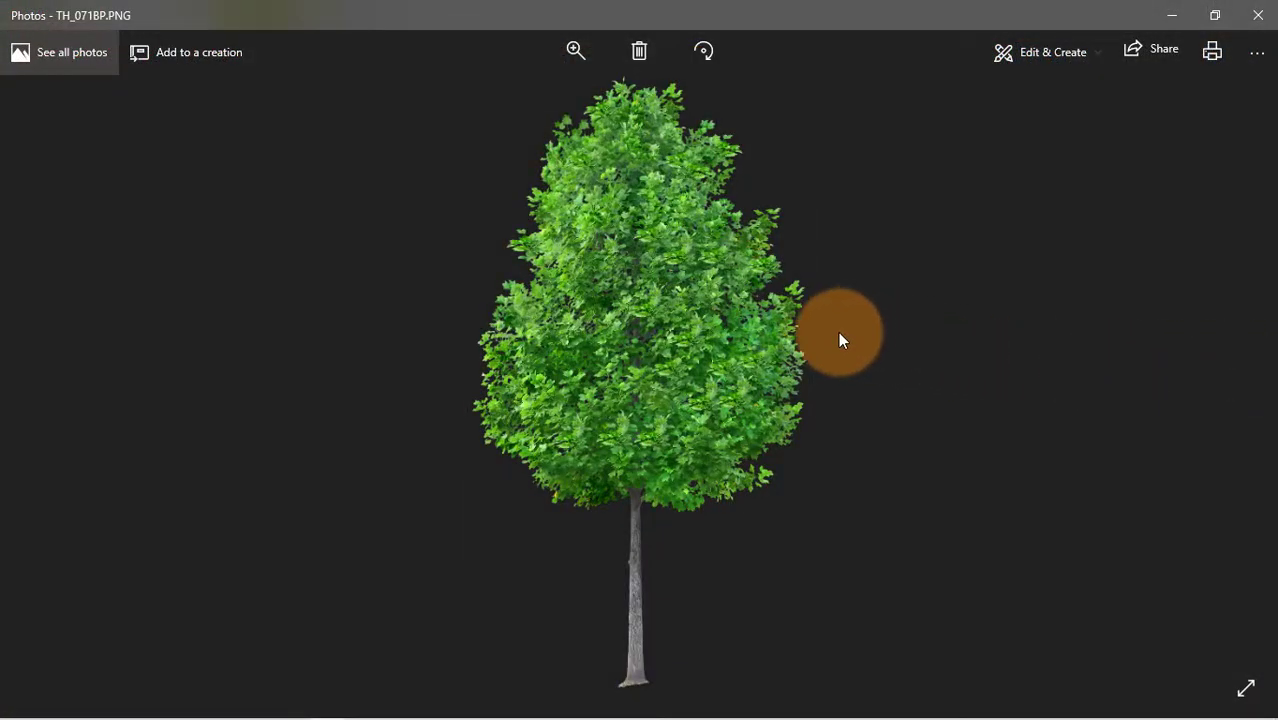
pyautogui.scroll(3, 673, 251)
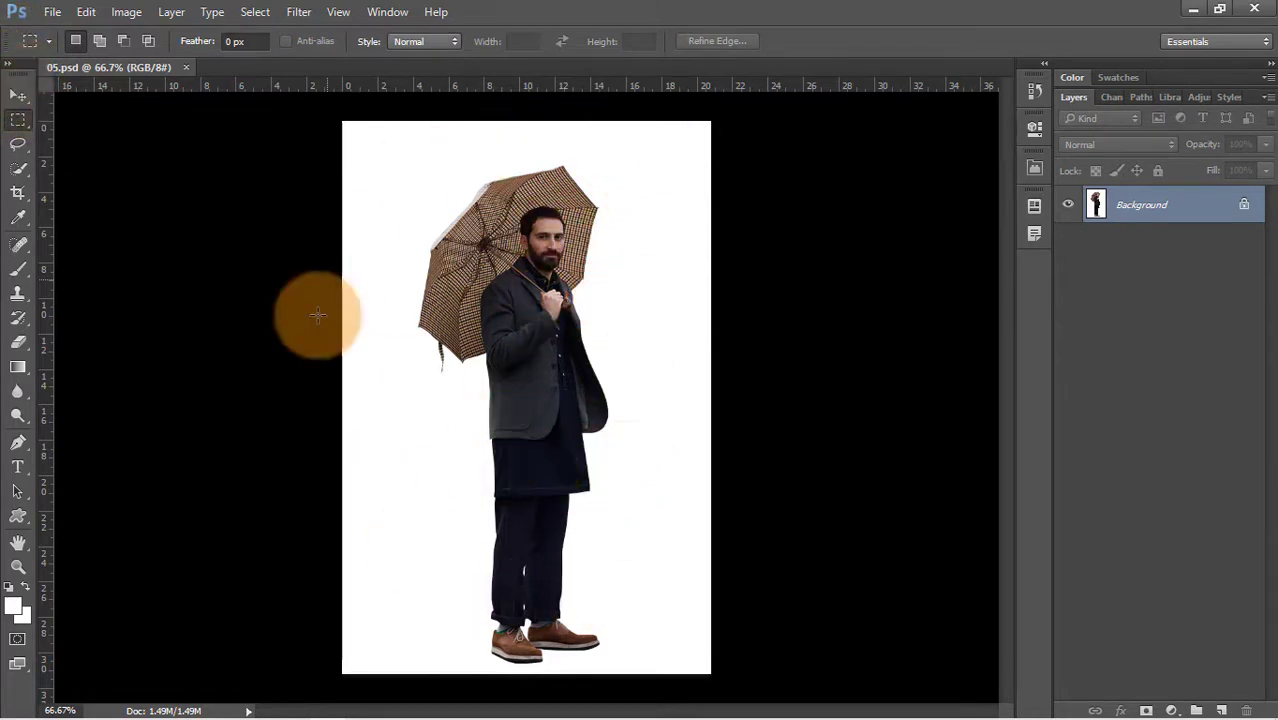
# Step: Convert the locked Background of 05.psd into a regular layer named Layer 0, with Normal mode and 100% opacity
pyautogui.click(18, 96)
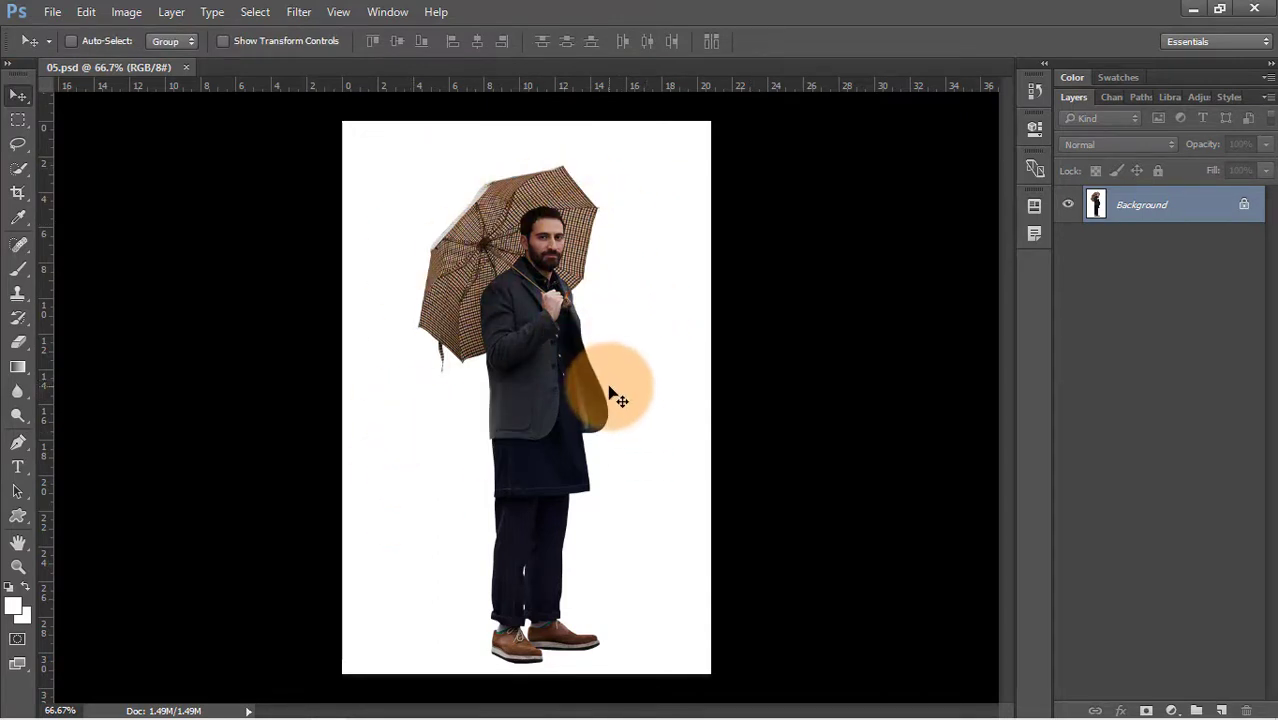
pyautogui.rightClick(1176, 218)
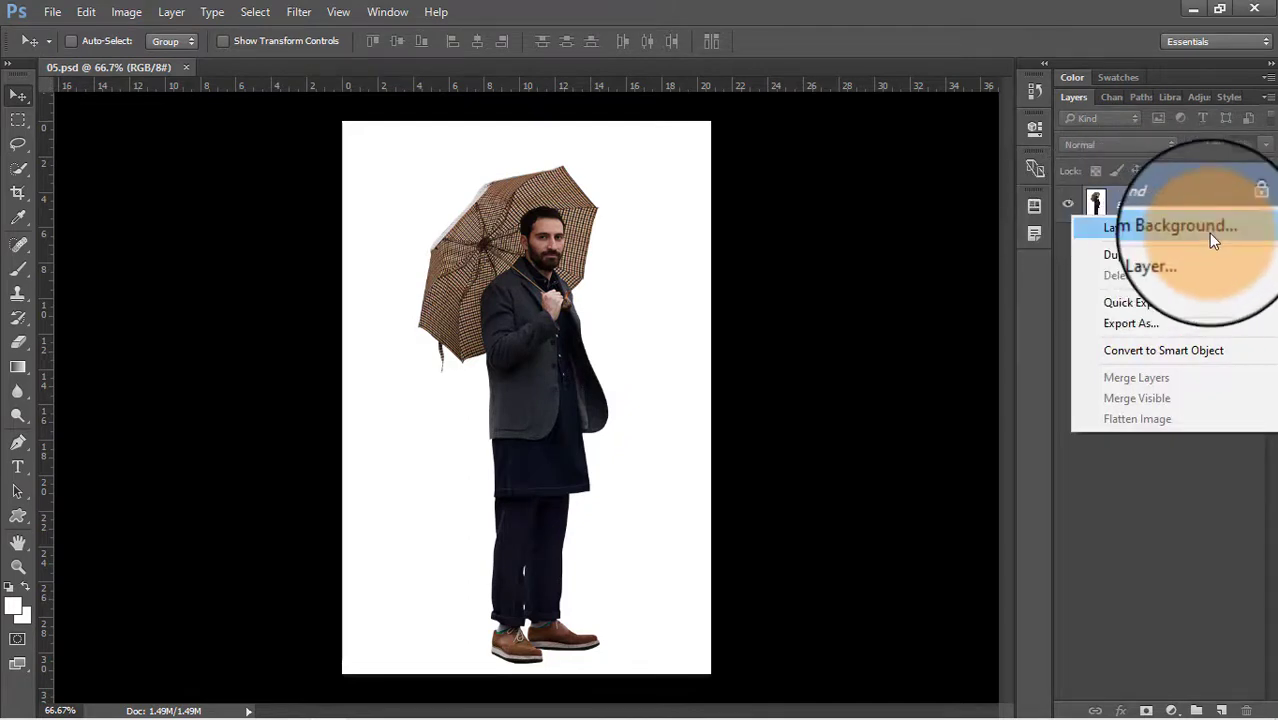
pyautogui.click(1208, 233)
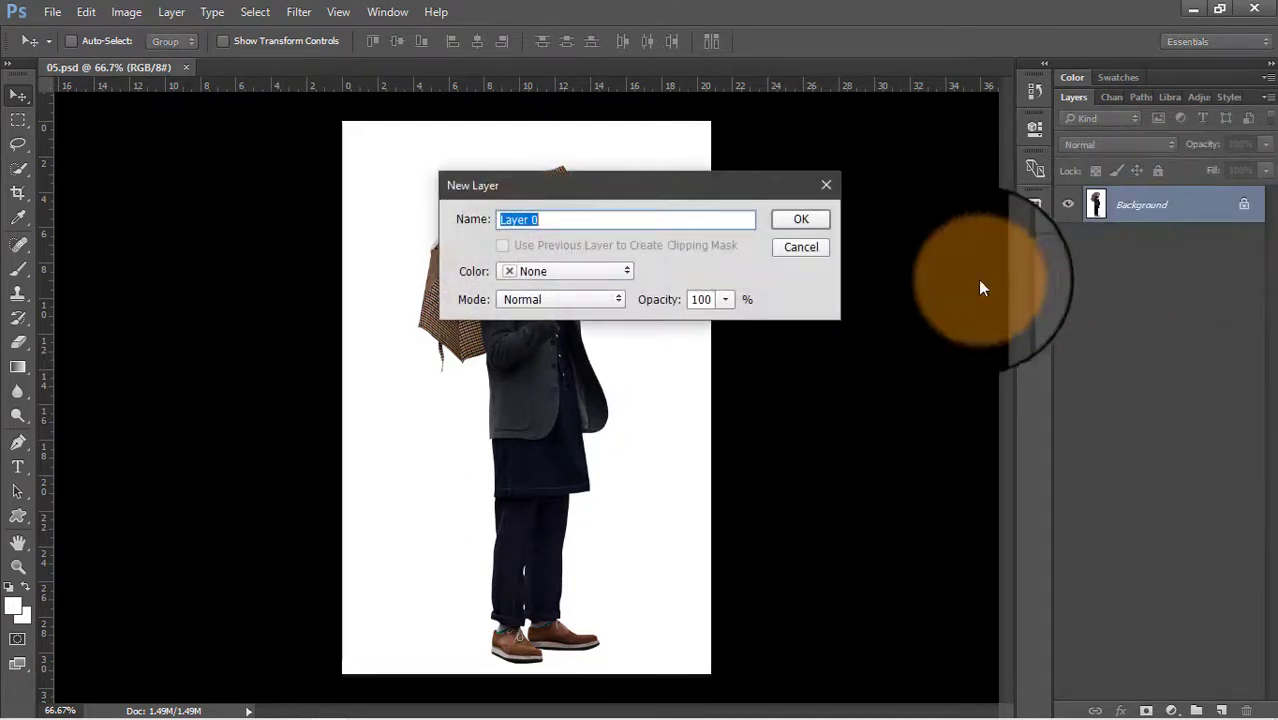
pyautogui.click(790, 219)
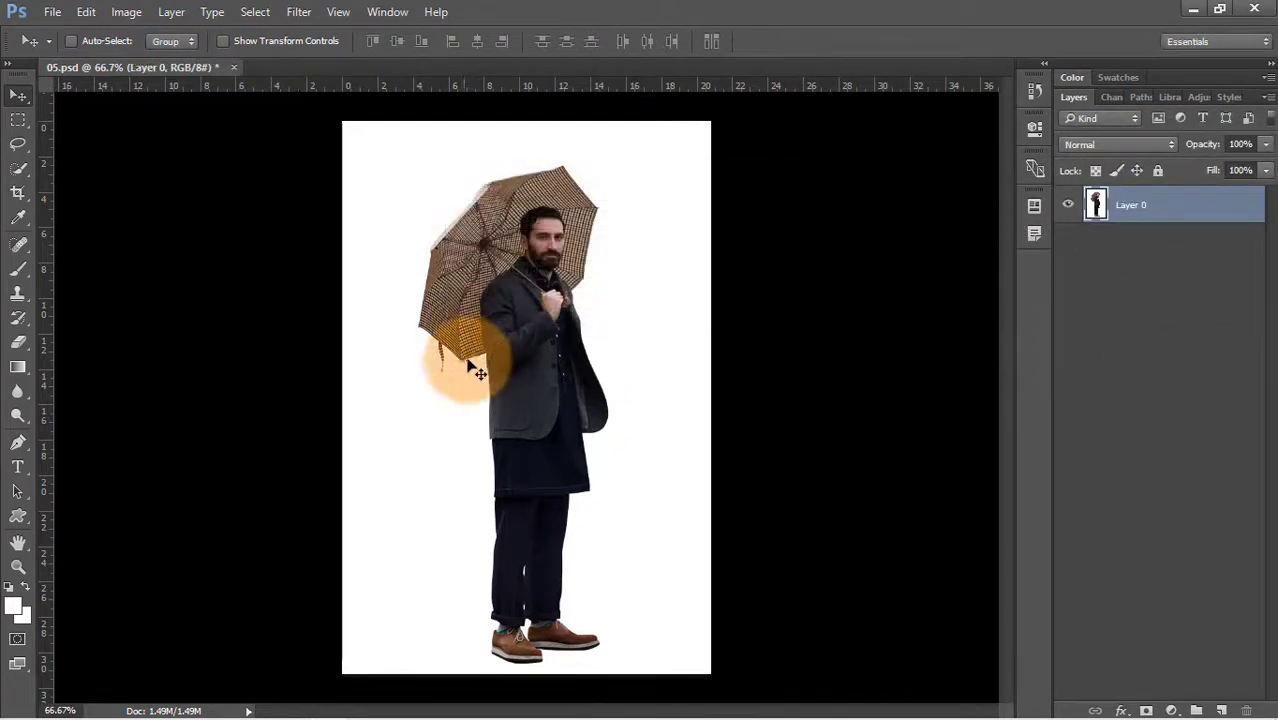
# Step: Select the white backdrop around the man with Color Range, using sampled colors and a fuzziness of 40, and delete it
pyautogui.click(255, 12)
pyautogui.click(290, 192)
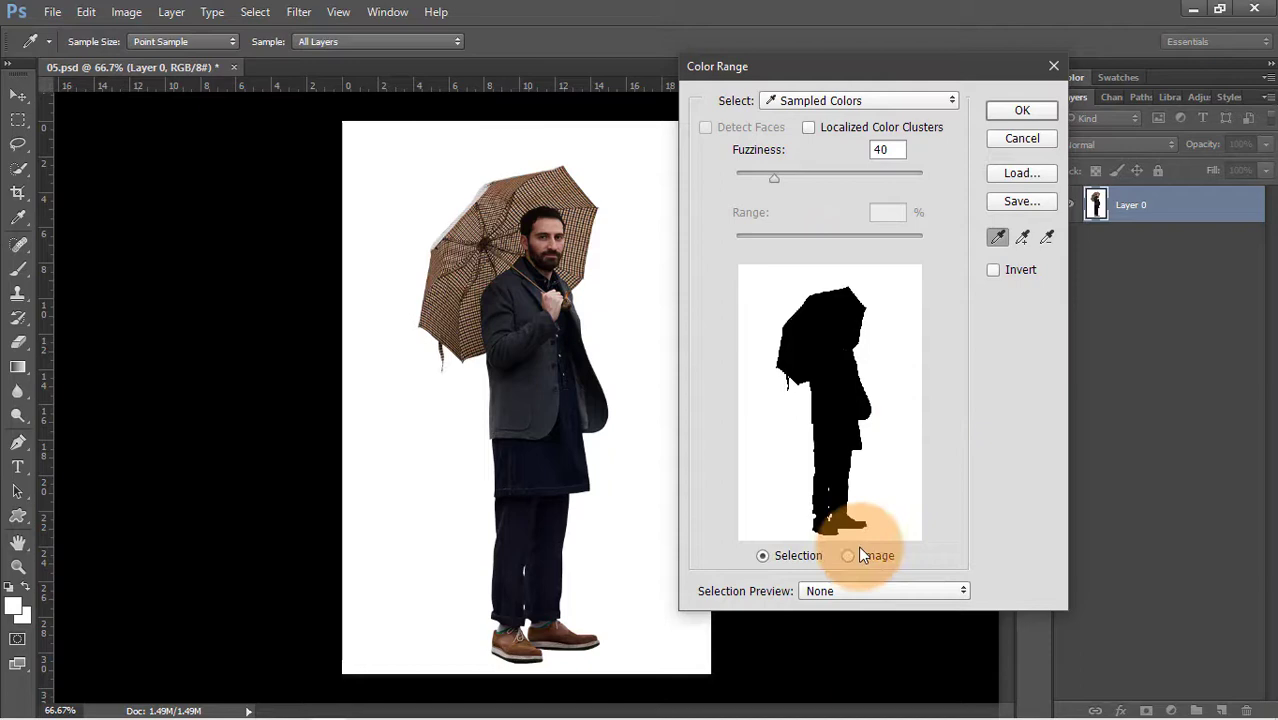
pyautogui.click(1018, 112)
pyautogui.press('Delete')
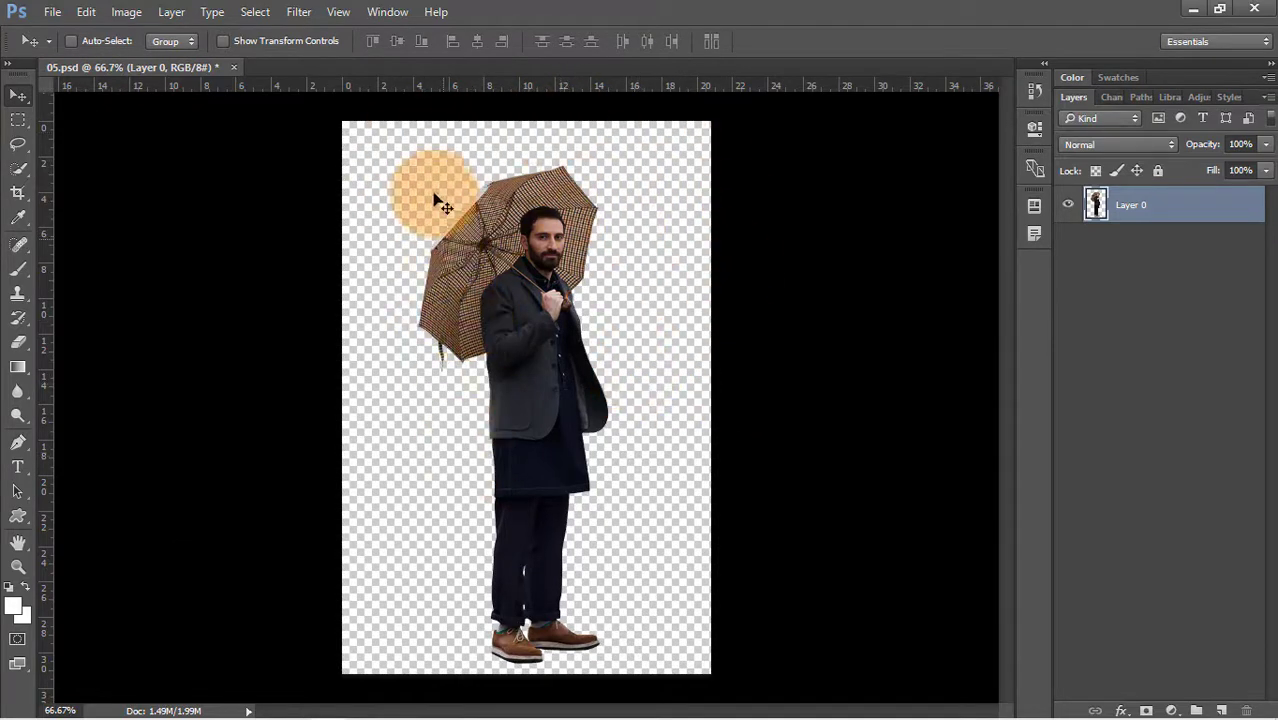
# Step: Save the cut-out man as 05.png in PNG format in the folder New folder (3)
pyautogui.hotkey('ctrl', 'shift', 's')
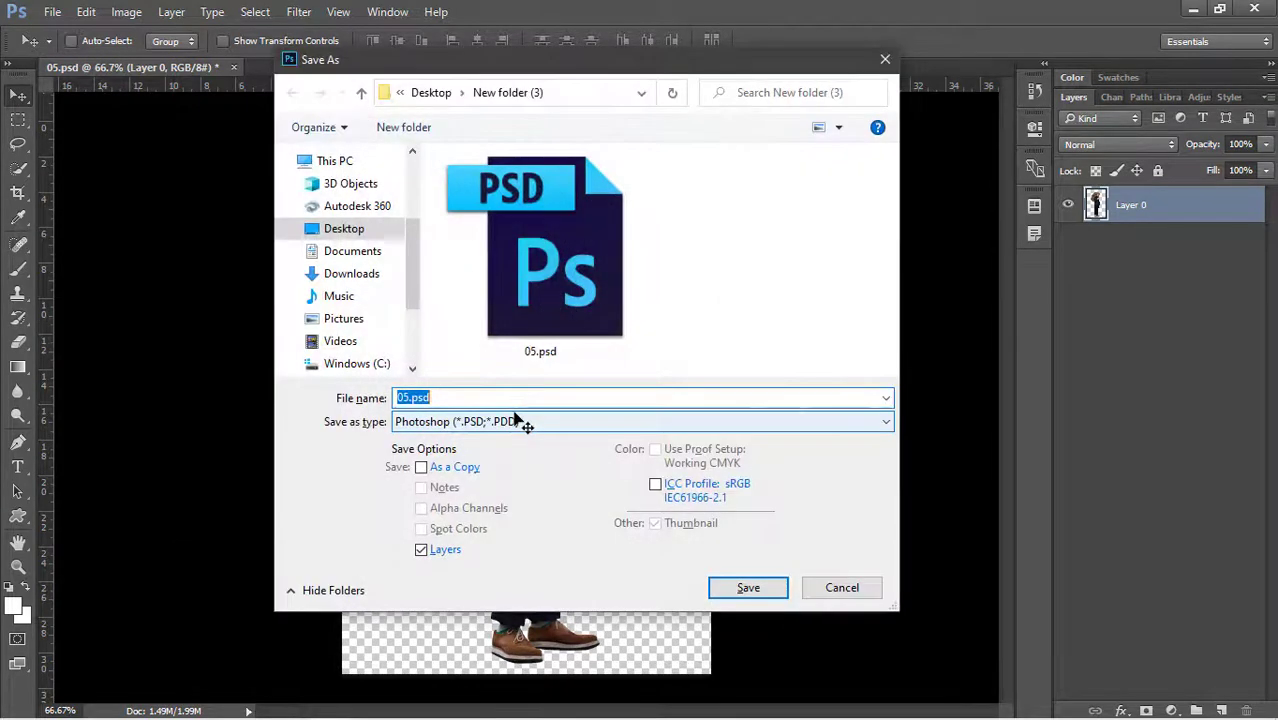
pyautogui.click(515, 420)
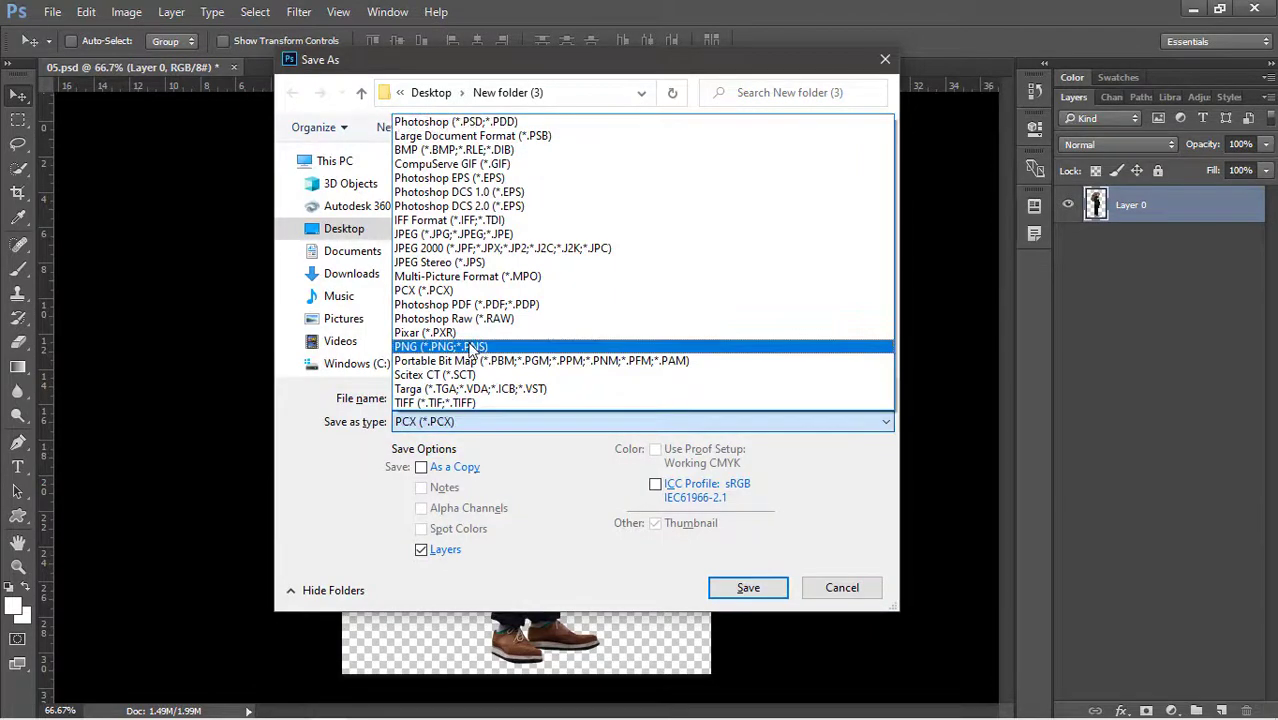
pyautogui.click(470, 347)
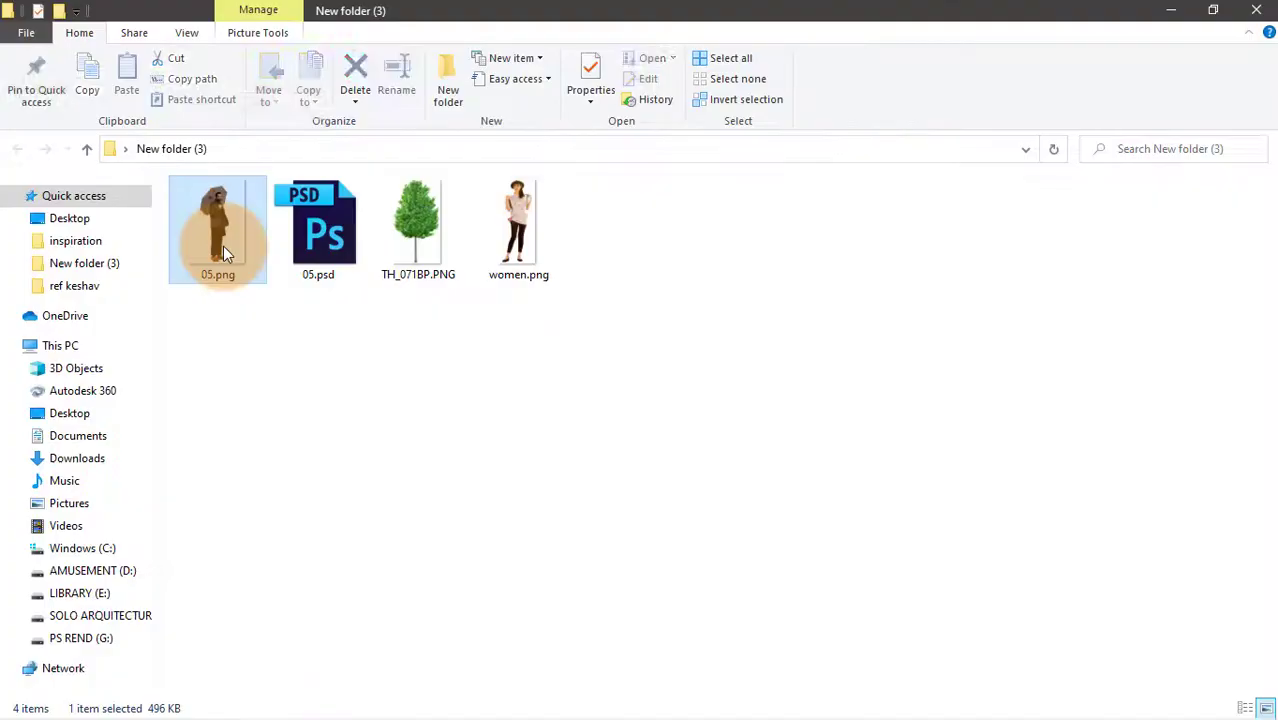
# Step: Open 05.png in the Photos viewer, examine the cut-out's edges and transparency up close, and close it
pyautogui.doubleClick(223, 246)
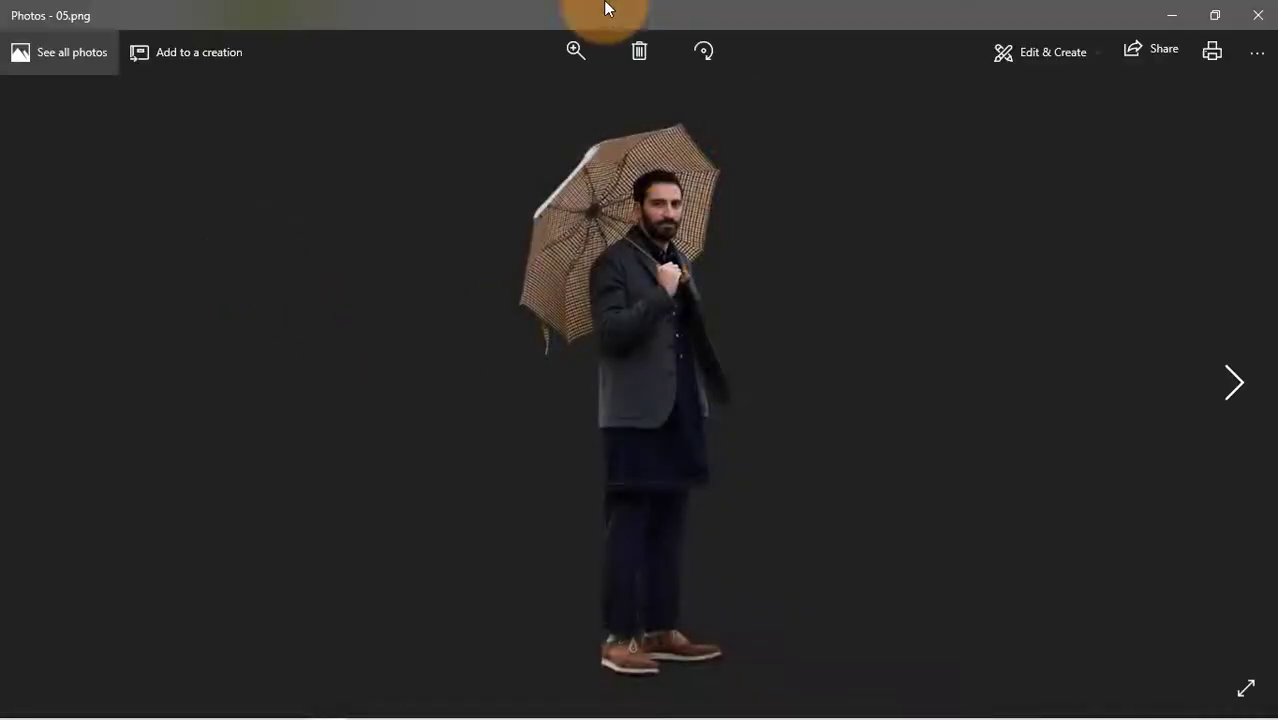
pyautogui.scroll(4, 662, 371)
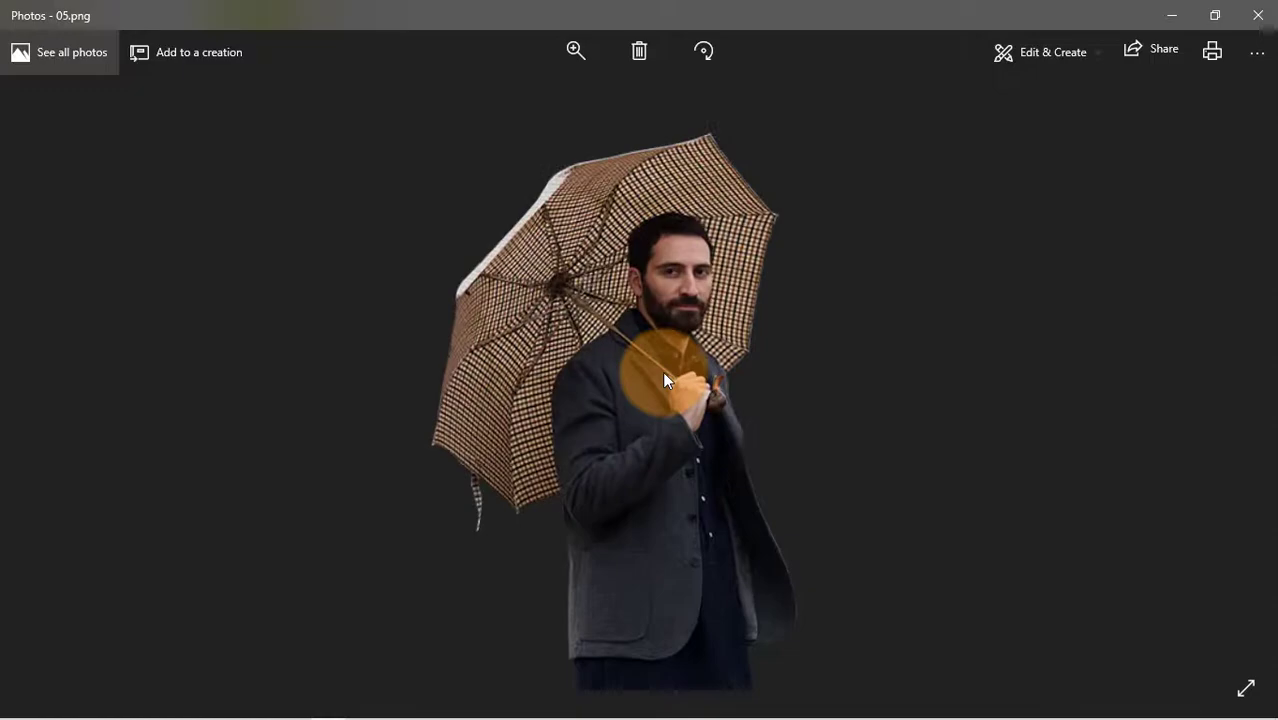
pyautogui.scroll(-5, 662, 371)
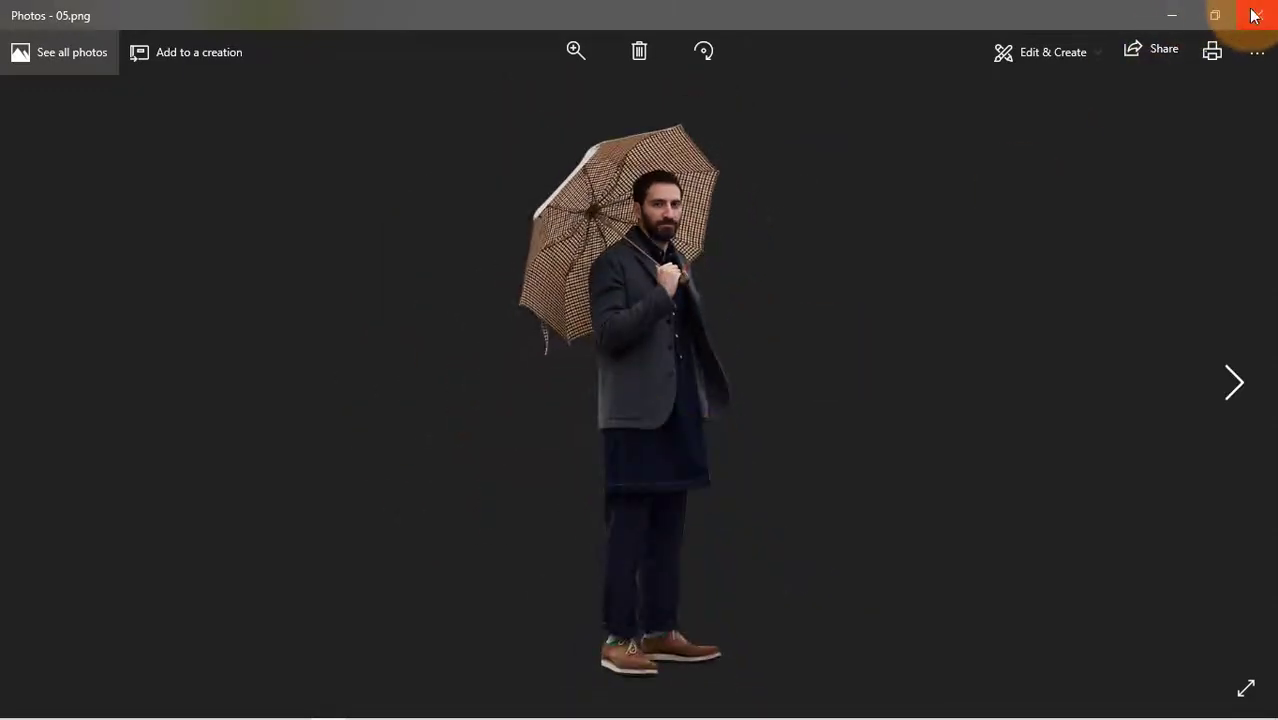
pyautogui.click(1255, 15)
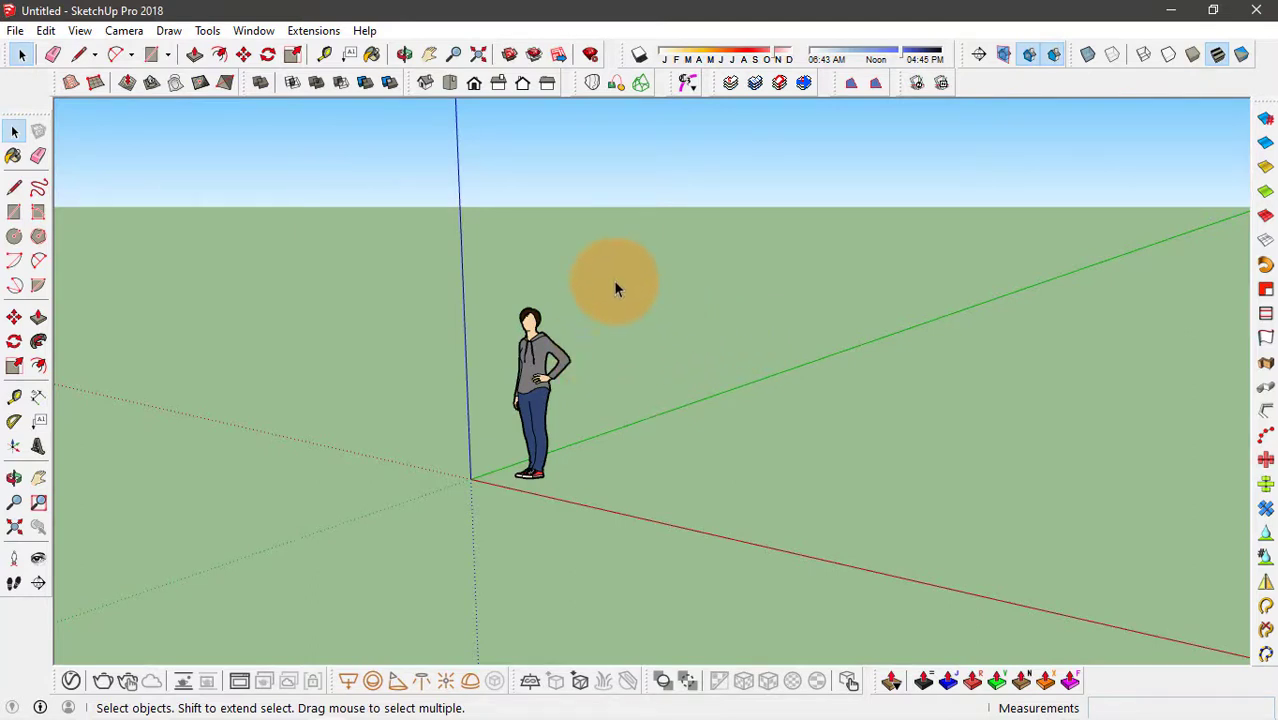
# Step: In SketchUp, delete the default human figure and draw an upright rectangle about 1.97 by 3.01 m from the origin along the red axis
pyautogui.moveTo(600, 292); pyautogui.dragTo(402, 546)
pyautogui.press('Delete')
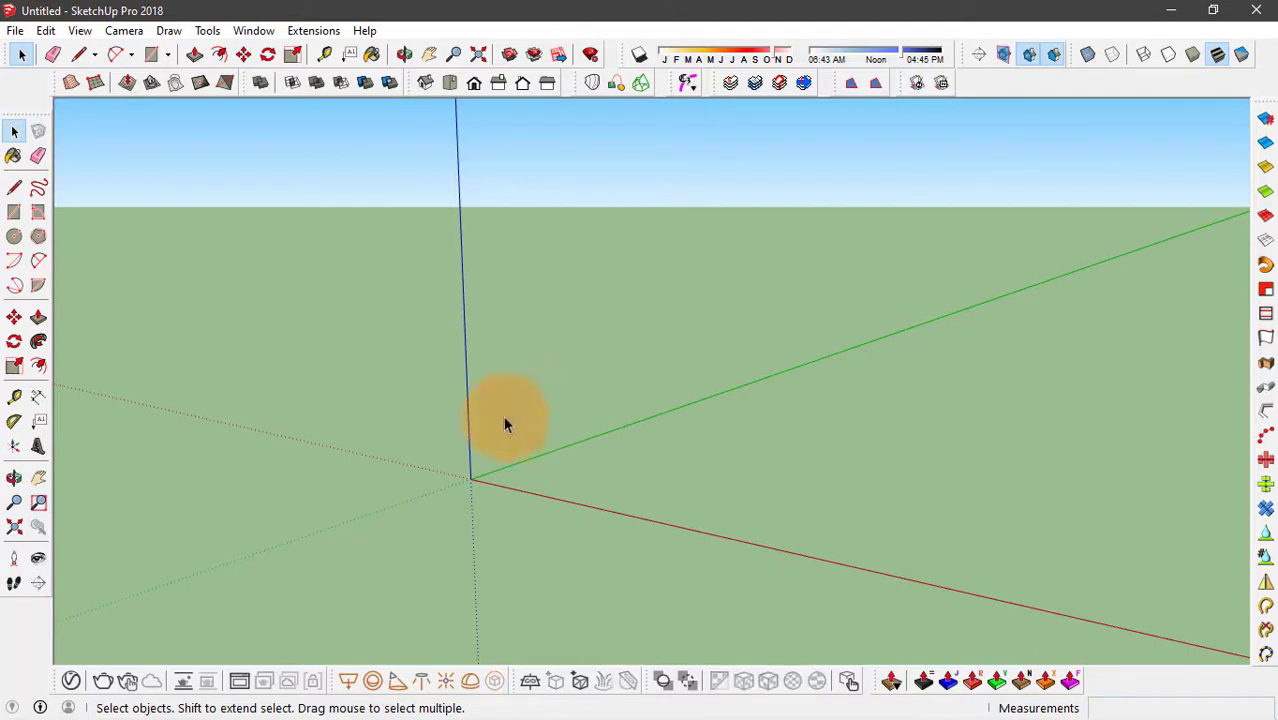
pyautogui.press('r')
pyautogui.moveTo(471, 477); pyautogui.dragTo(646, 156)
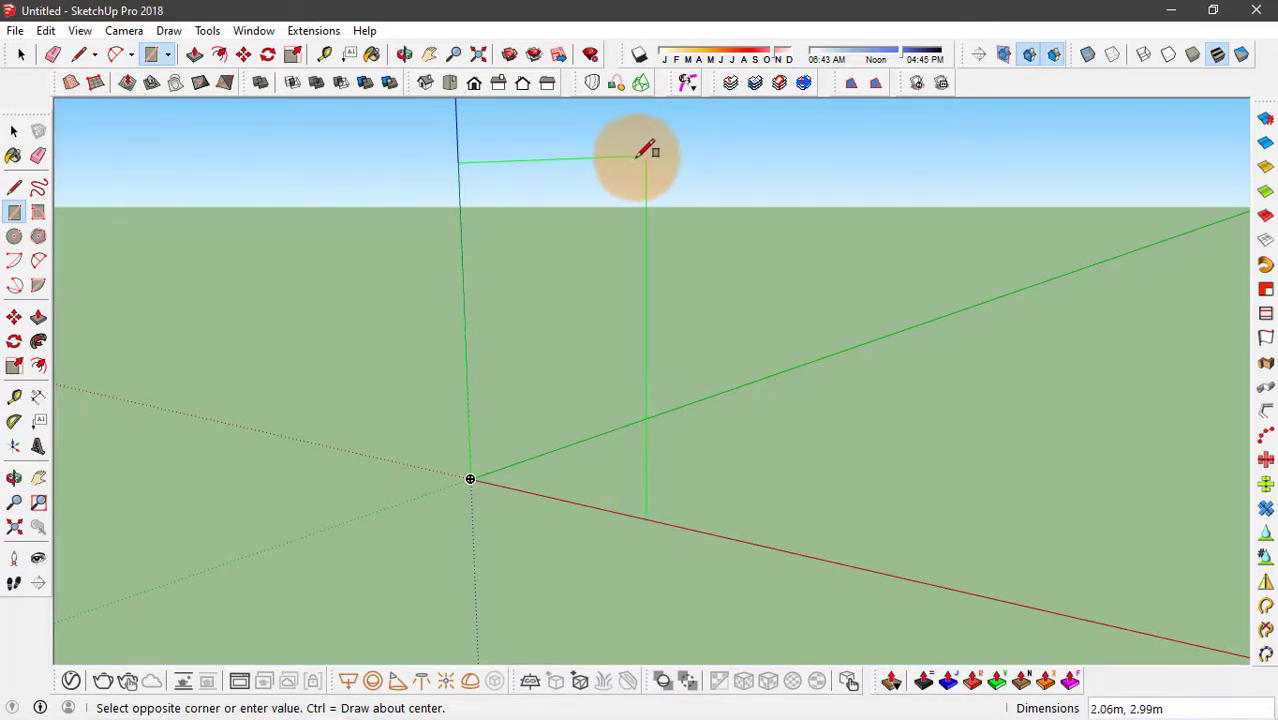
pyautogui.moveTo(640, 151); pyautogui.dragTo(638, 153)
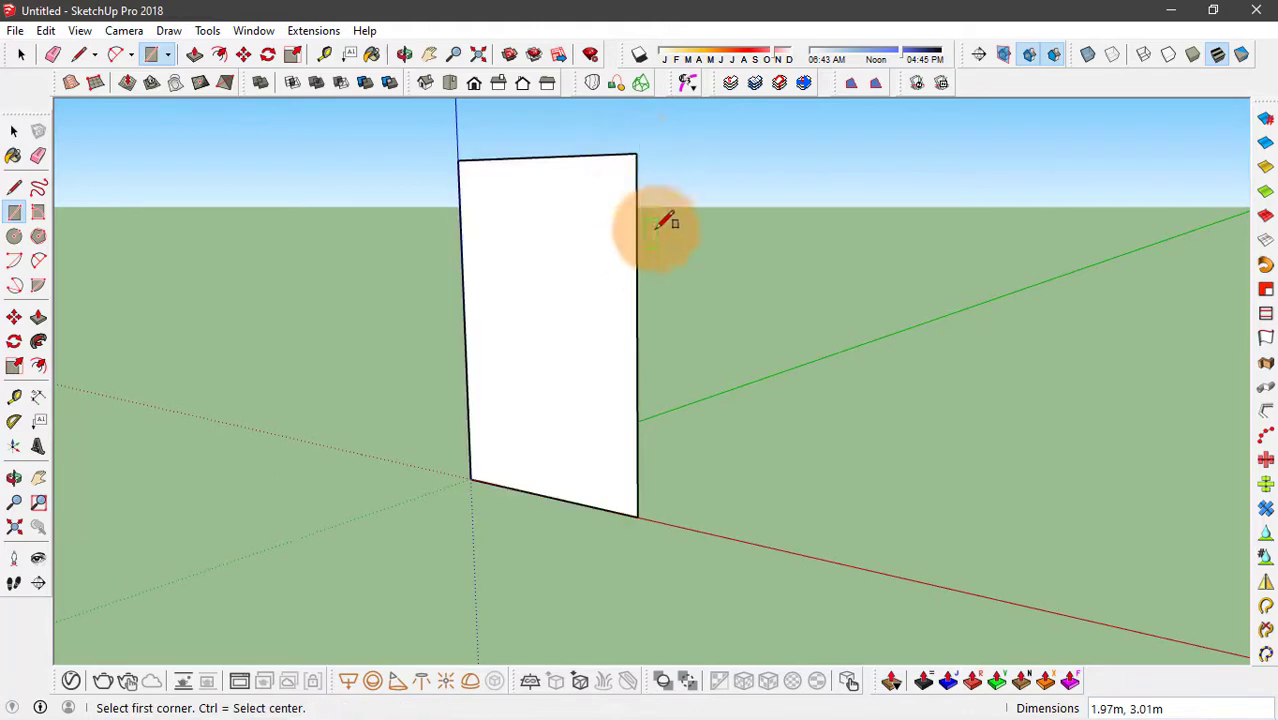
pyautogui.moveTo(456, 237); pyautogui.dragTo(371, 214, button='middle')
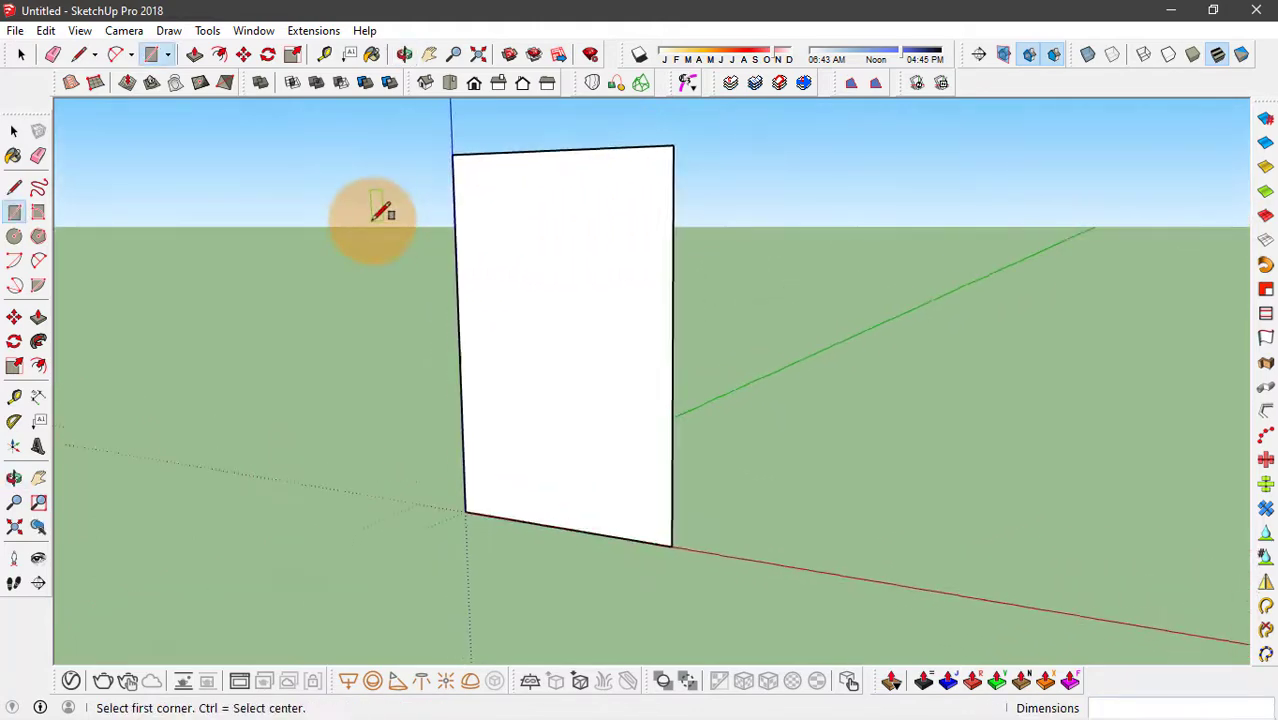
pyautogui.press('space')
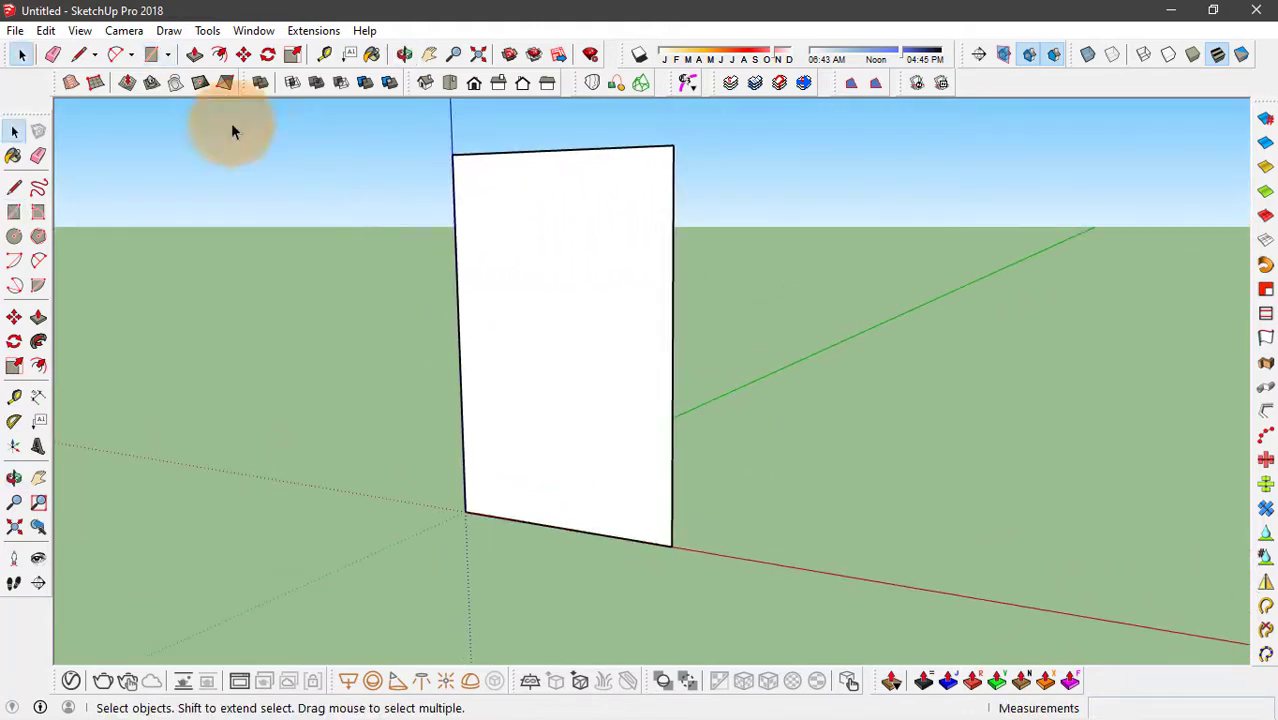
# Step: Import TH_071BP.PNG as a texture and apply it to the rectangle from its origin corner at a width of about 1.70 m
pyautogui.click(15, 31)
pyautogui.click(73, 300)
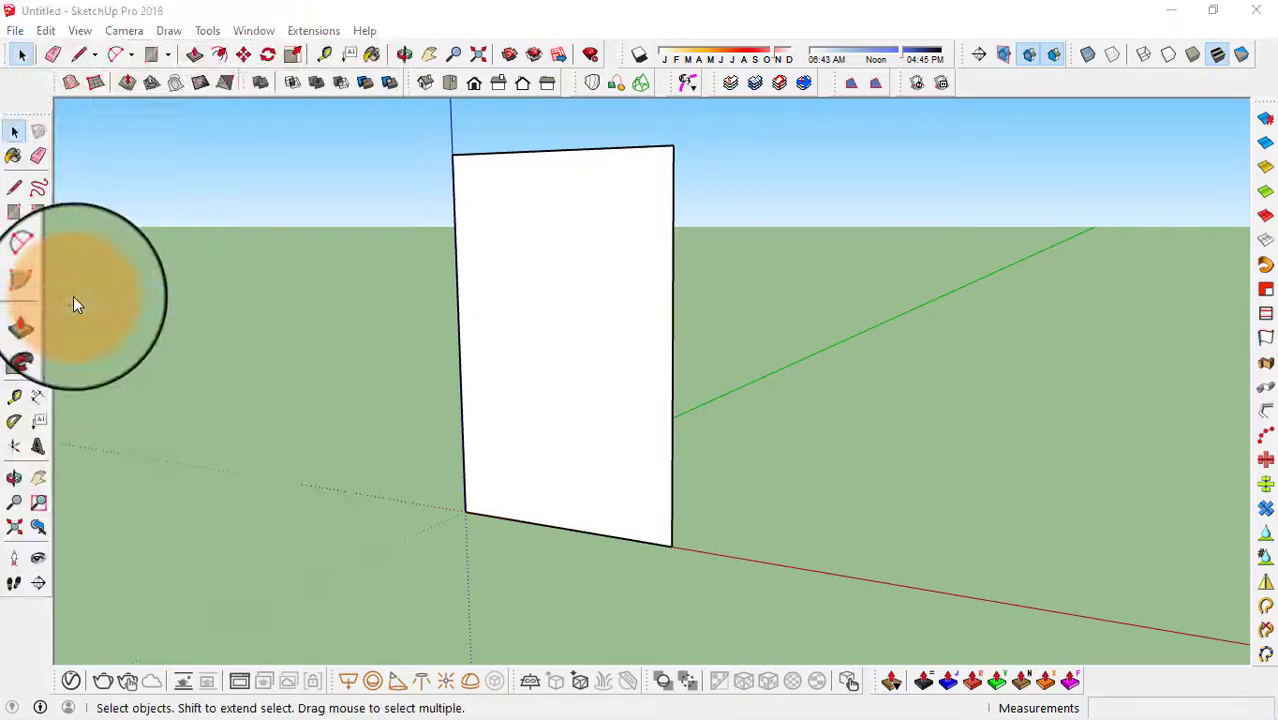
pyautogui.click(1020, 334)
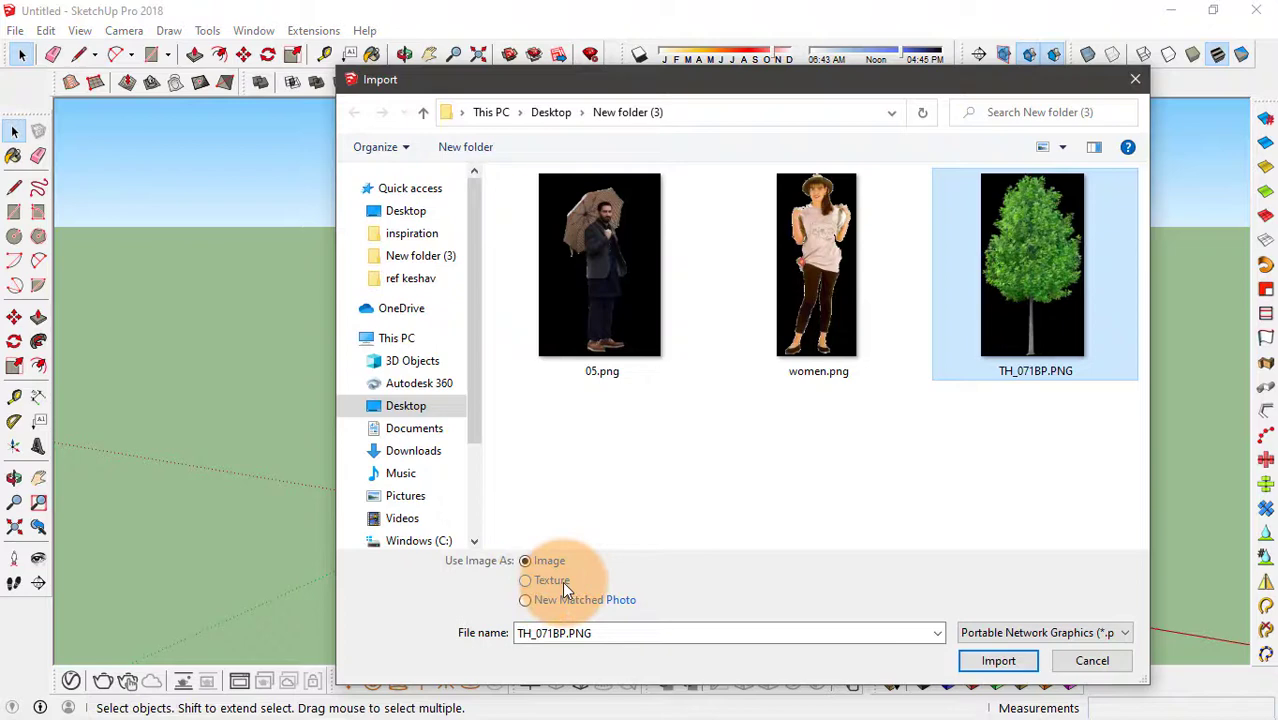
pyautogui.click(538, 584)
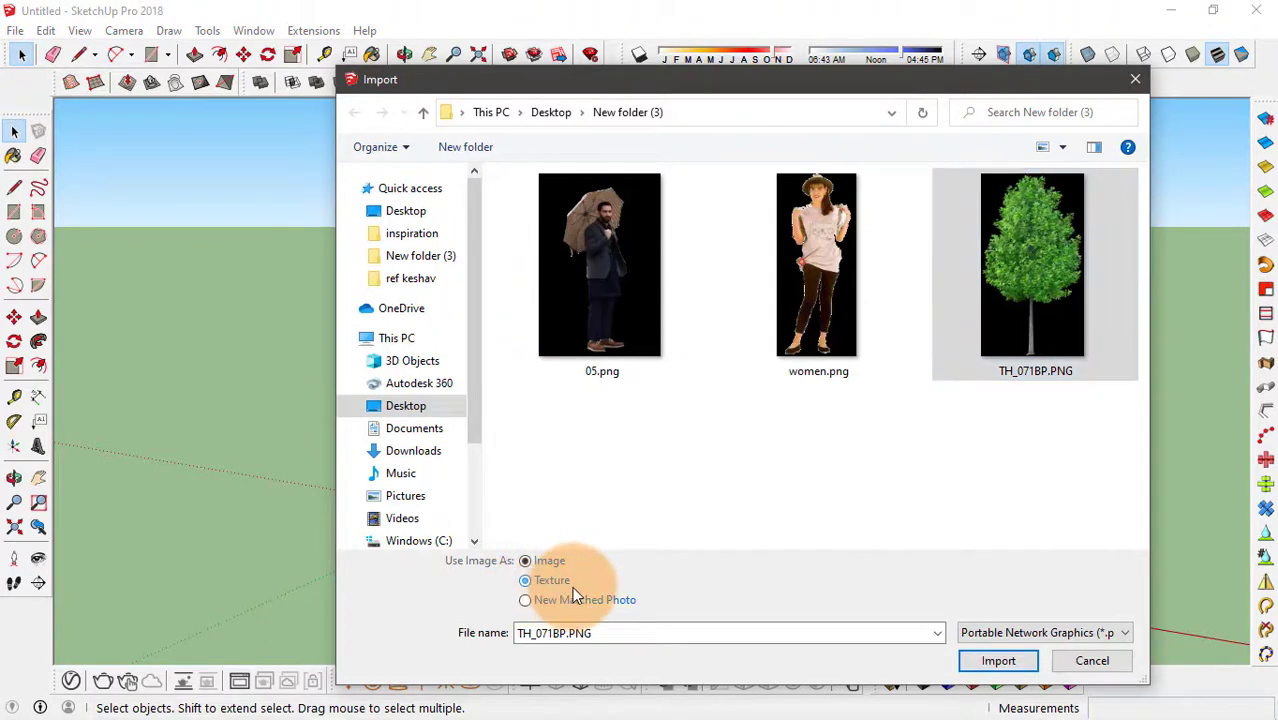
pyautogui.click(1010, 321)
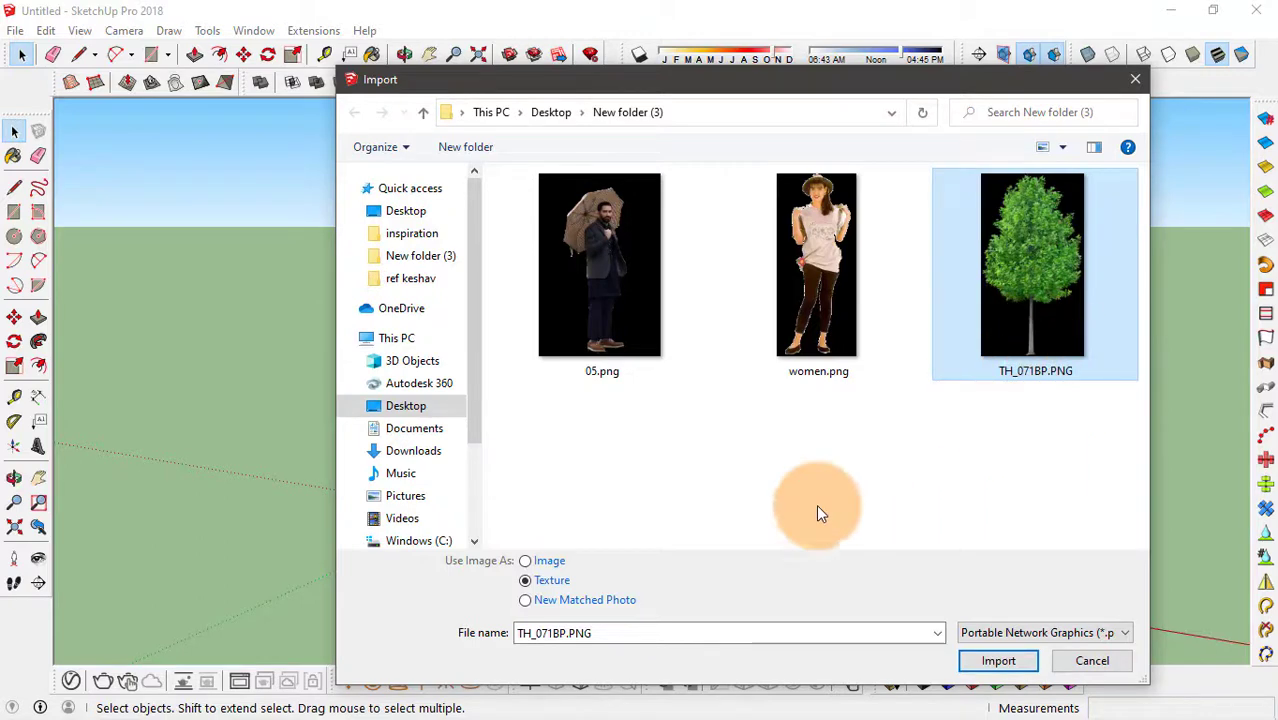
pyautogui.click(999, 661)
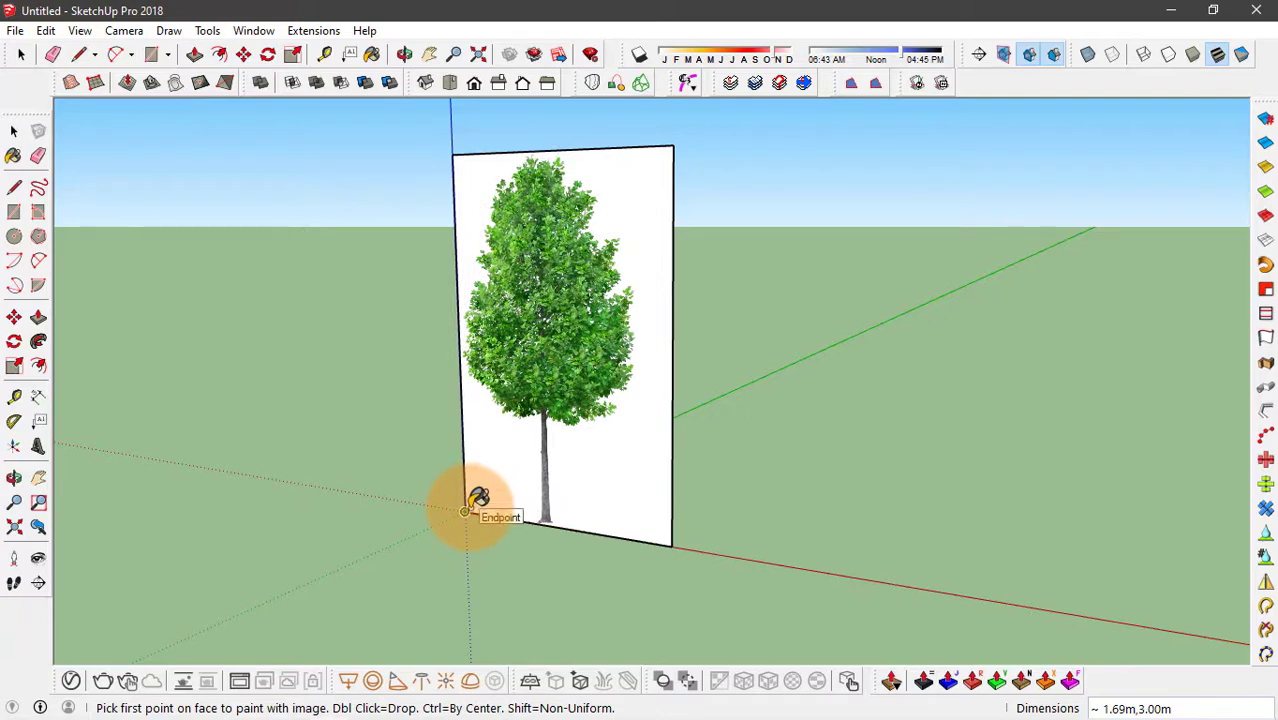
pyautogui.click(465, 511)
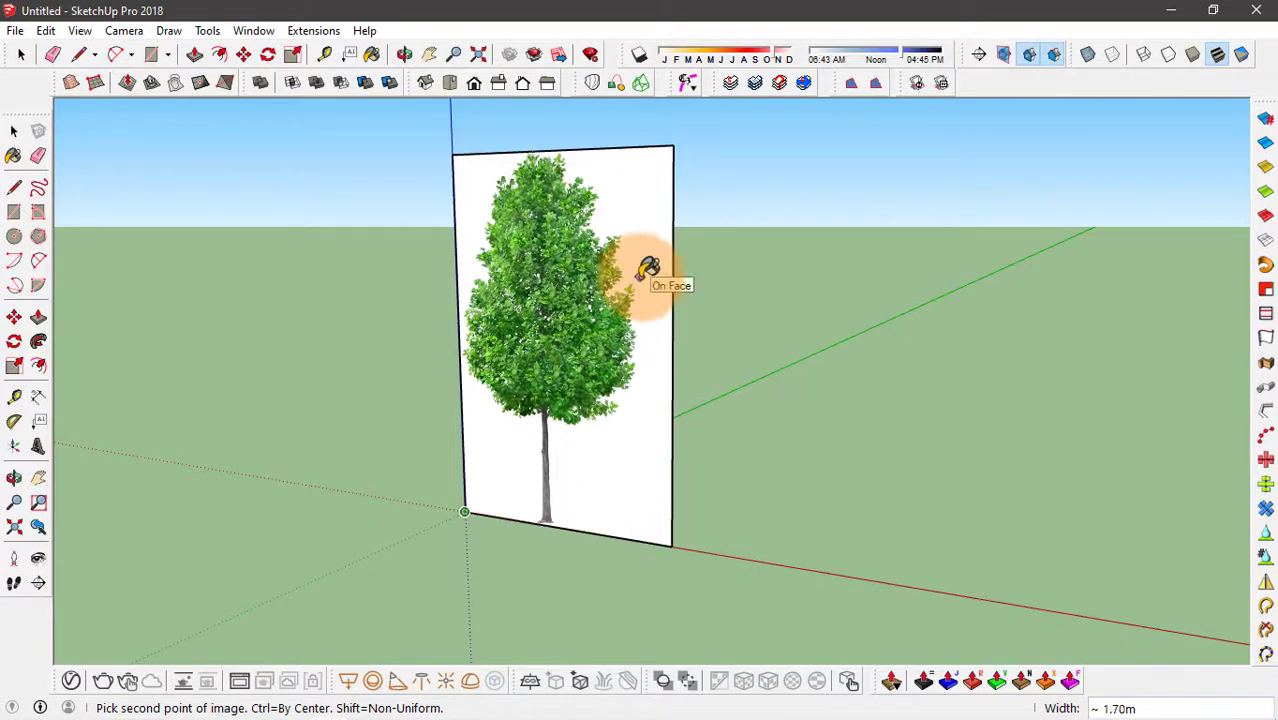
pyautogui.click(647, 270)
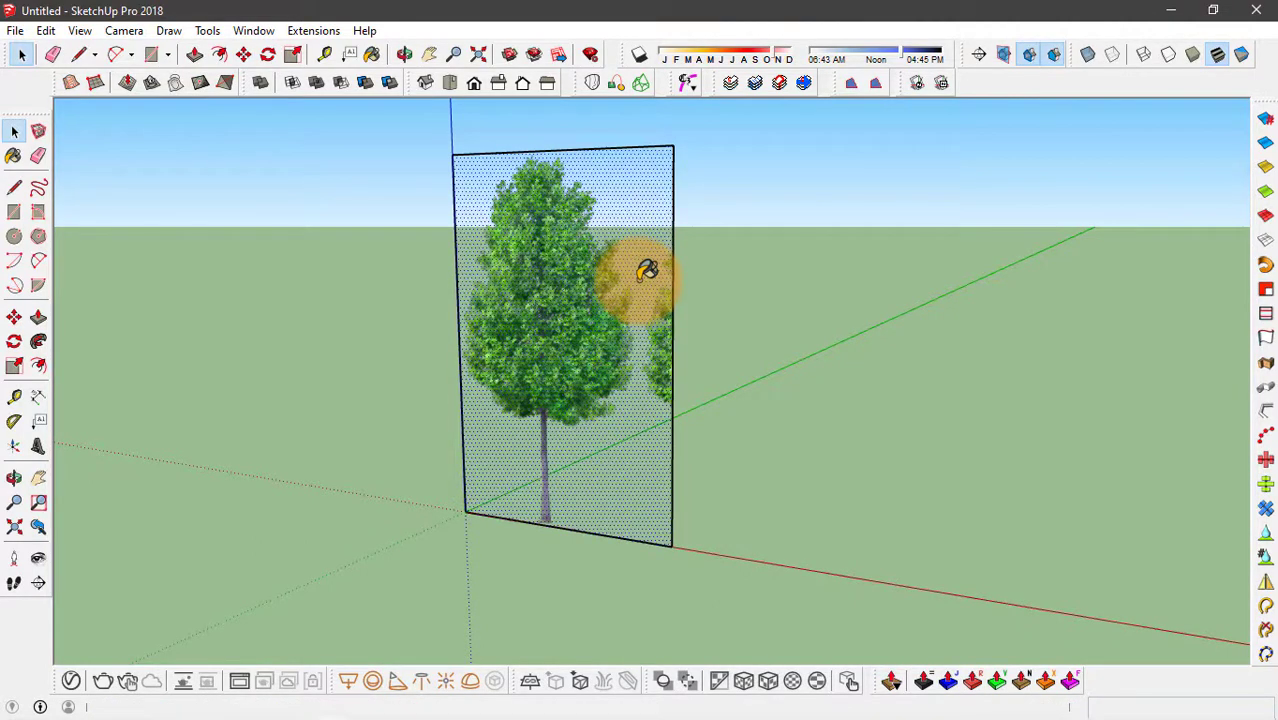
# Step: Move the rectangle's far vertical edge about 0.29 m inward along the red axis to cut off the repeated second tree
pyautogui.moveTo(503, 243); pyautogui.dragTo(793, 322, button='middle')
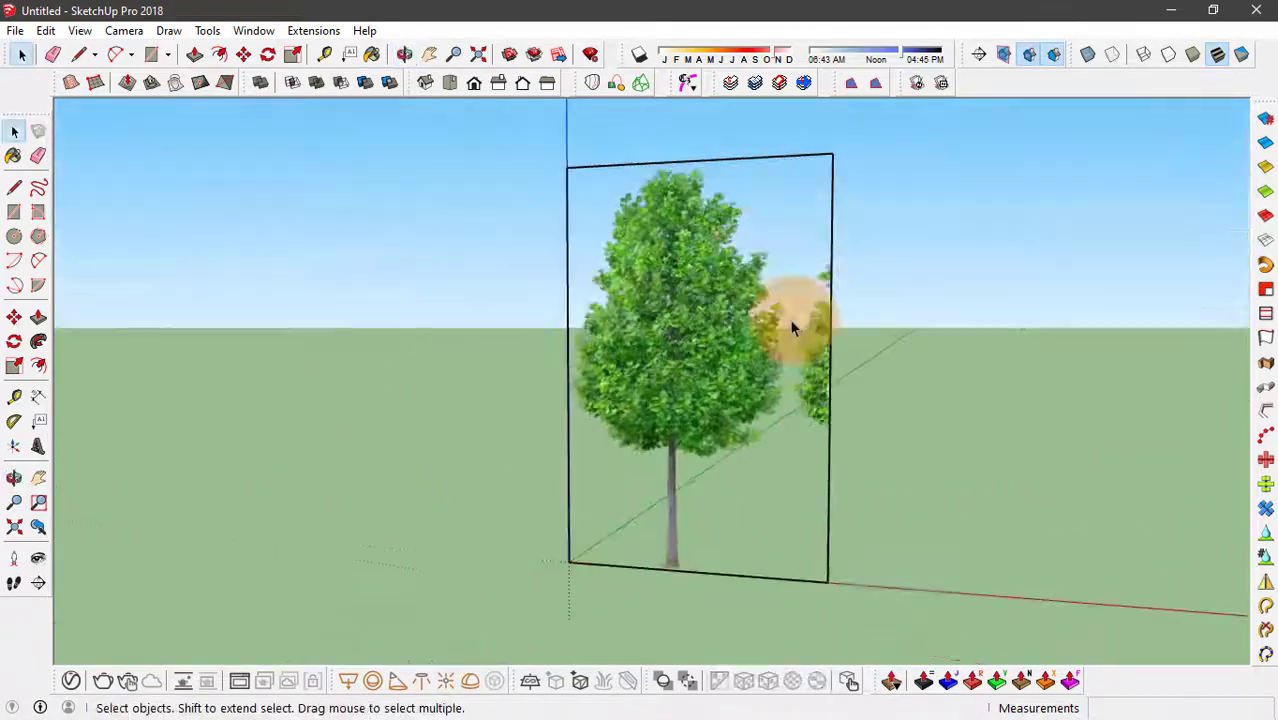
pyautogui.click(833, 182)
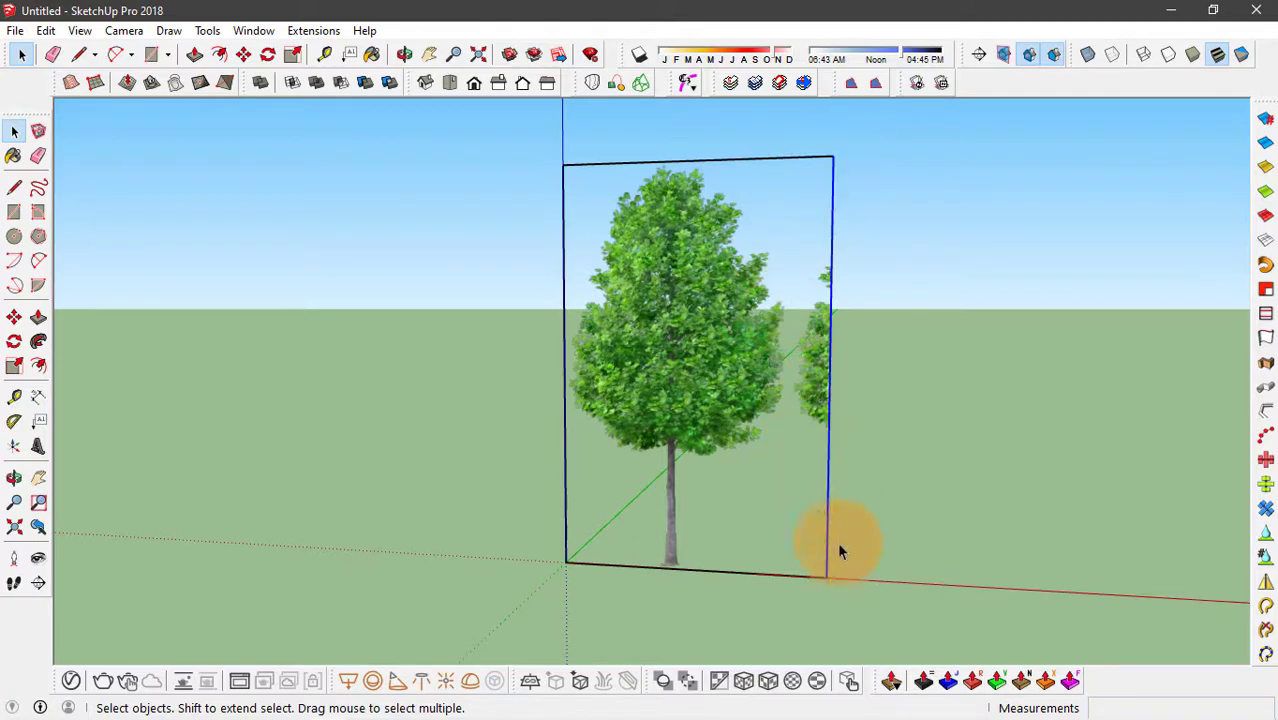
pyautogui.press('m')
pyautogui.scroll(2, 841, 549)
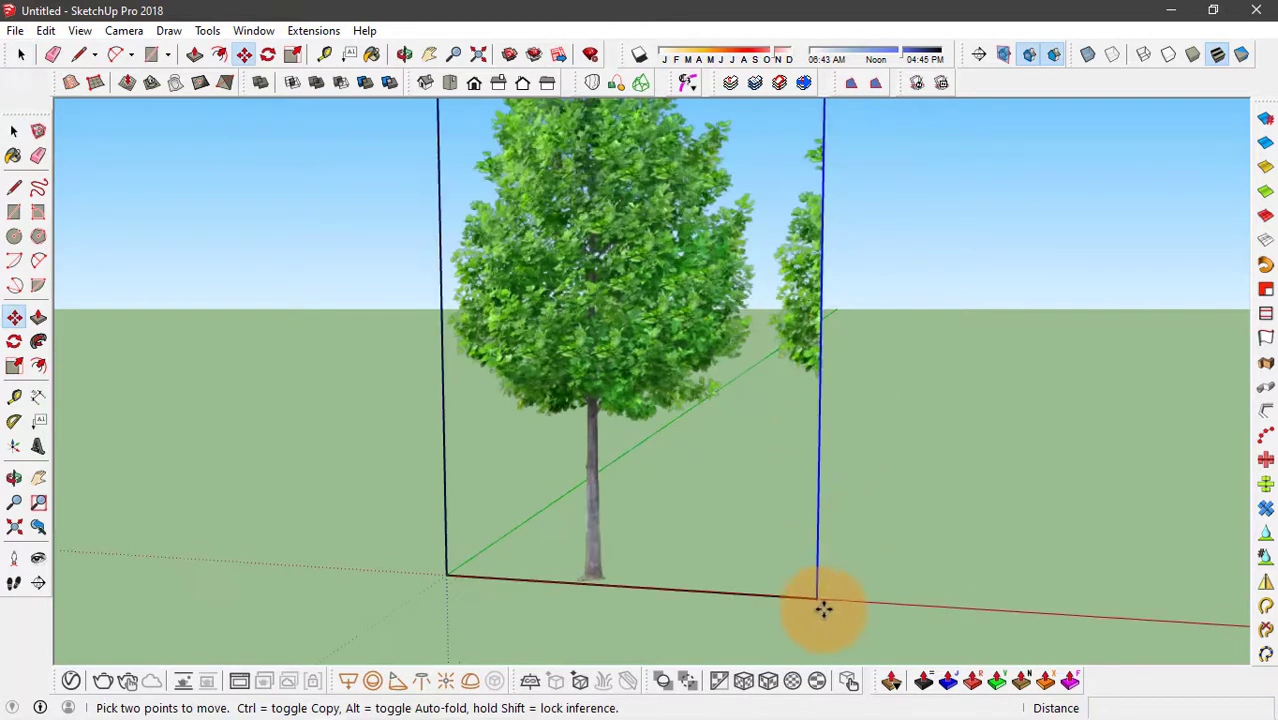
pyautogui.scroll(2, 818, 604)
pyautogui.click(811, 597)
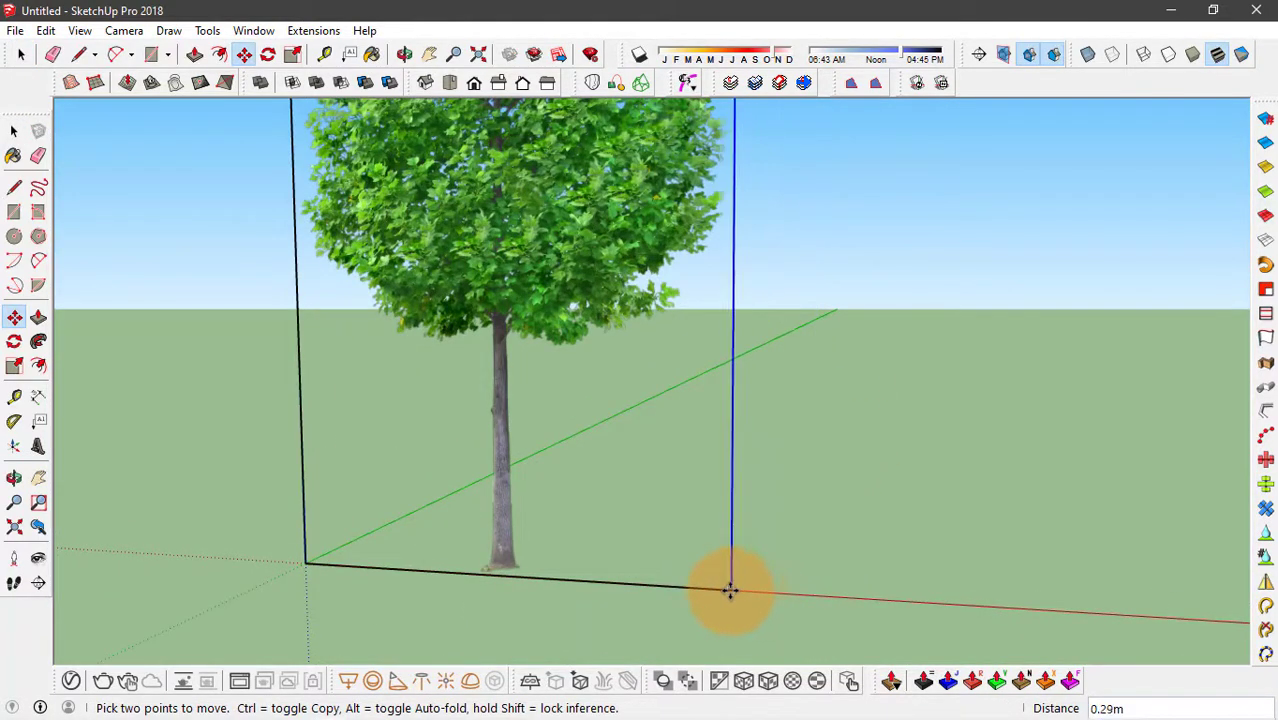
pyautogui.click(733, 591)
pyautogui.press('space')
# Step: Try making the whole tree rectangle a component that always faces the camera, keeping its default axes, and orbit around it
pyautogui.moveTo(744, 582); pyautogui.dragTo(403, 229, button='middle')
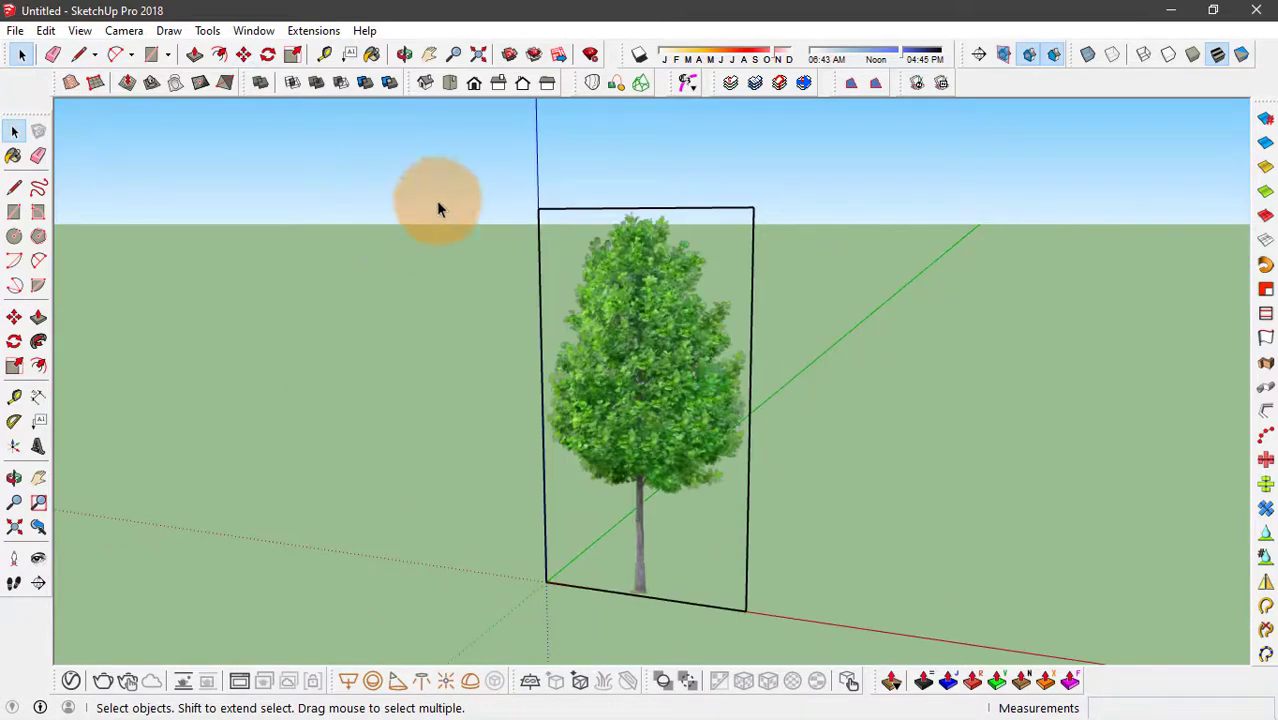
pyautogui.moveTo(437, 175); pyautogui.dragTo(912, 630)
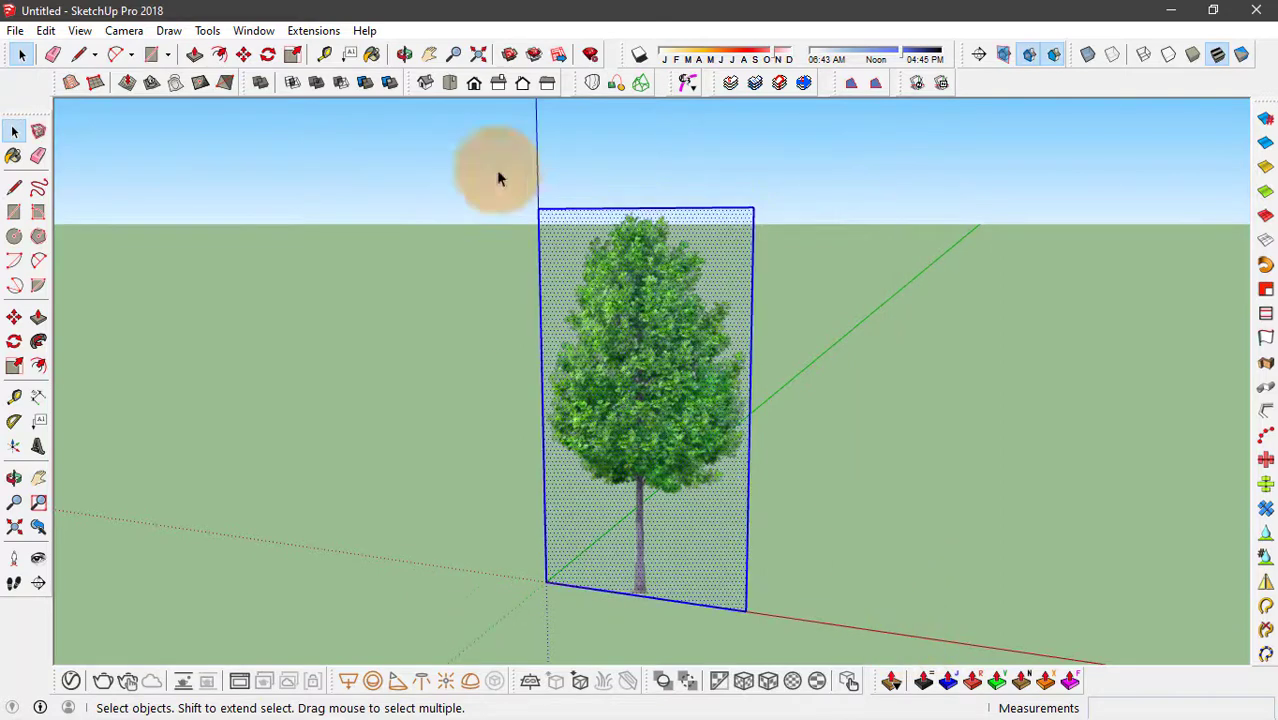
pyautogui.rightClick(647, 352)
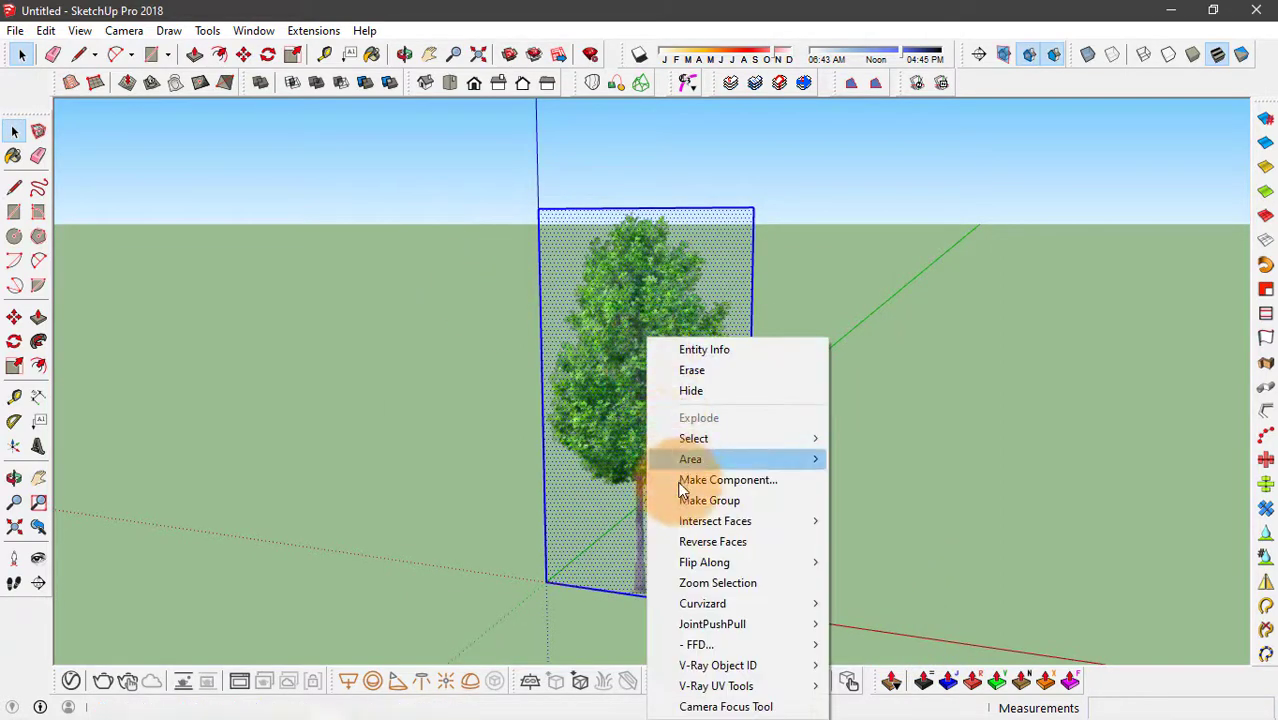
pyautogui.click(775, 482)
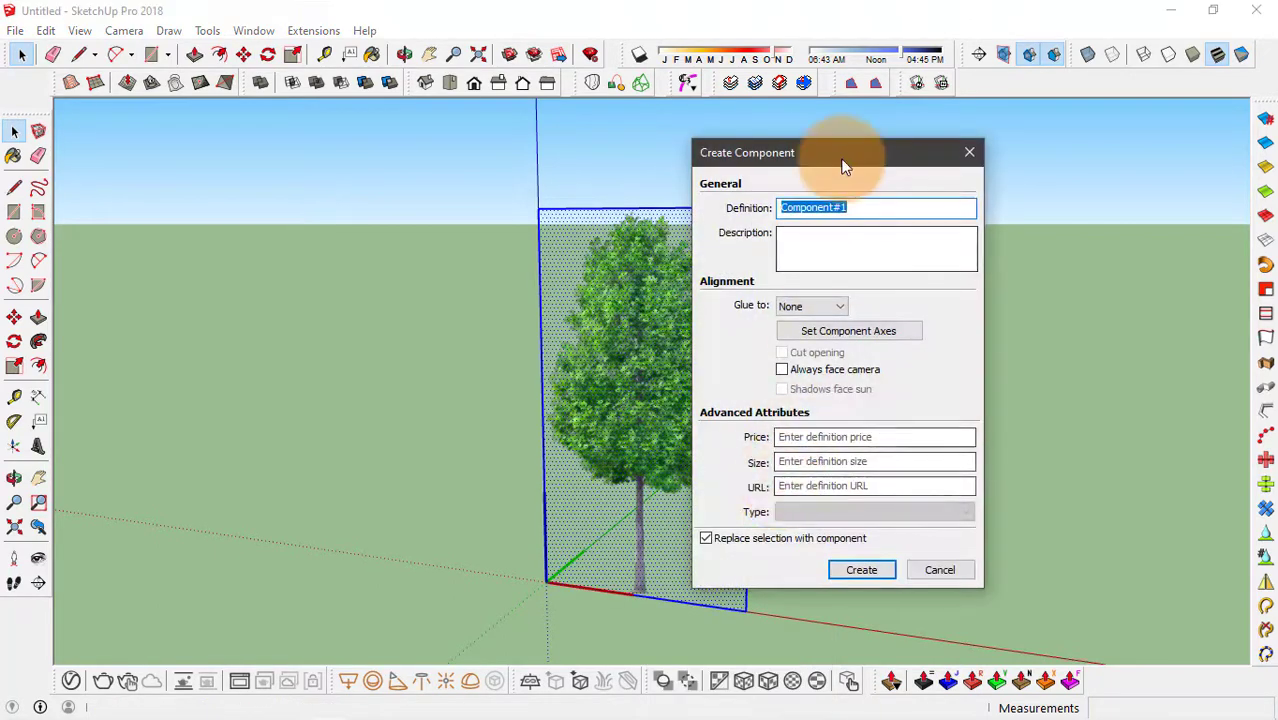
pyautogui.moveTo(843, 159); pyautogui.dragTo(322, 201)
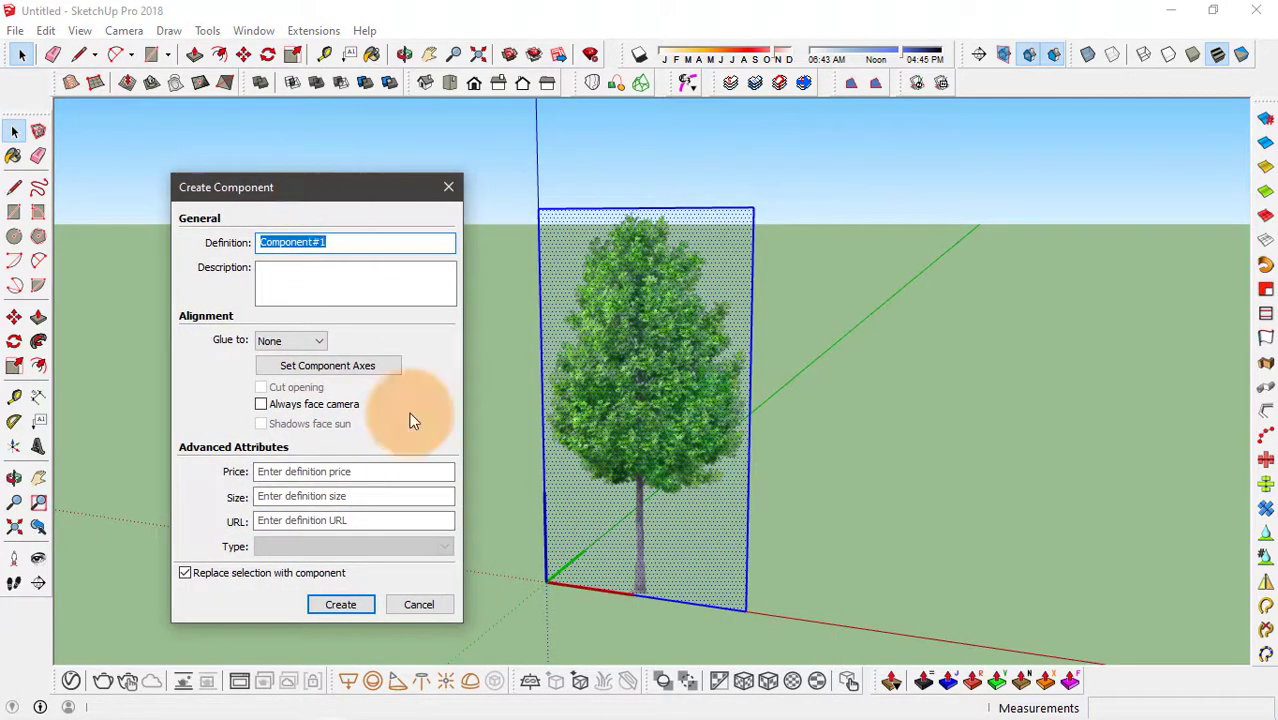
pyautogui.click(328, 408)
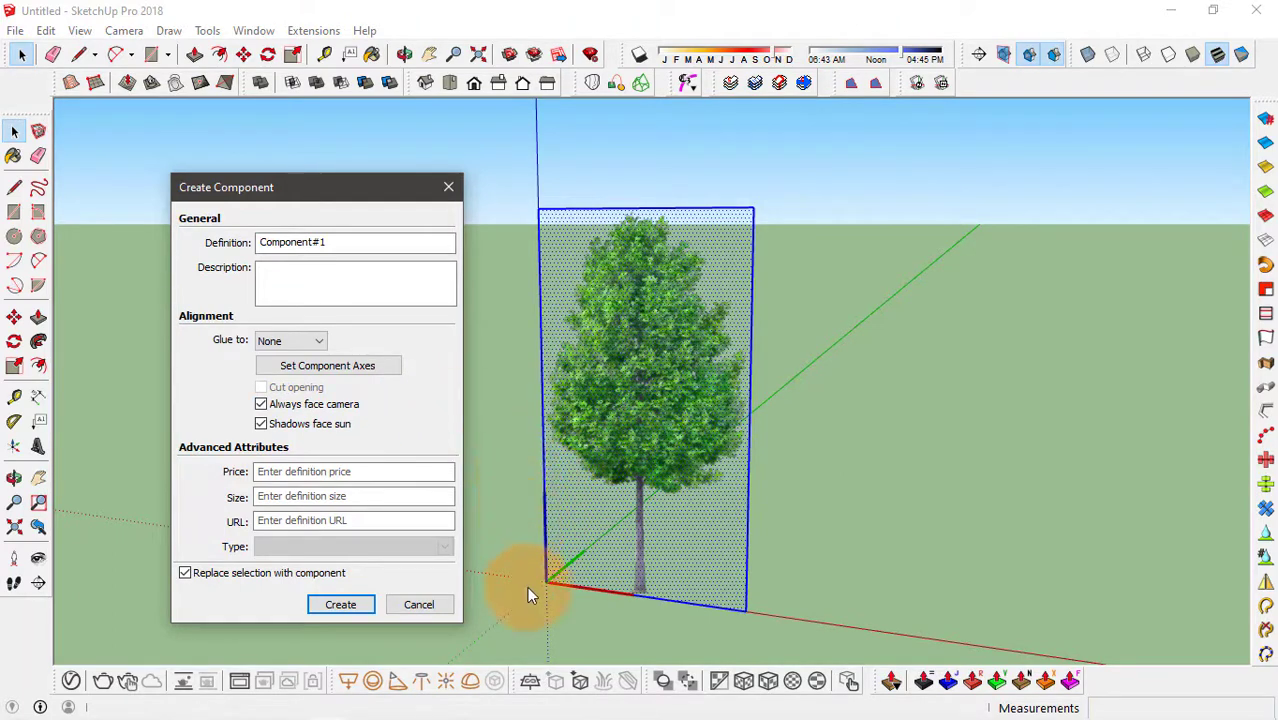
pyautogui.click(346, 604)
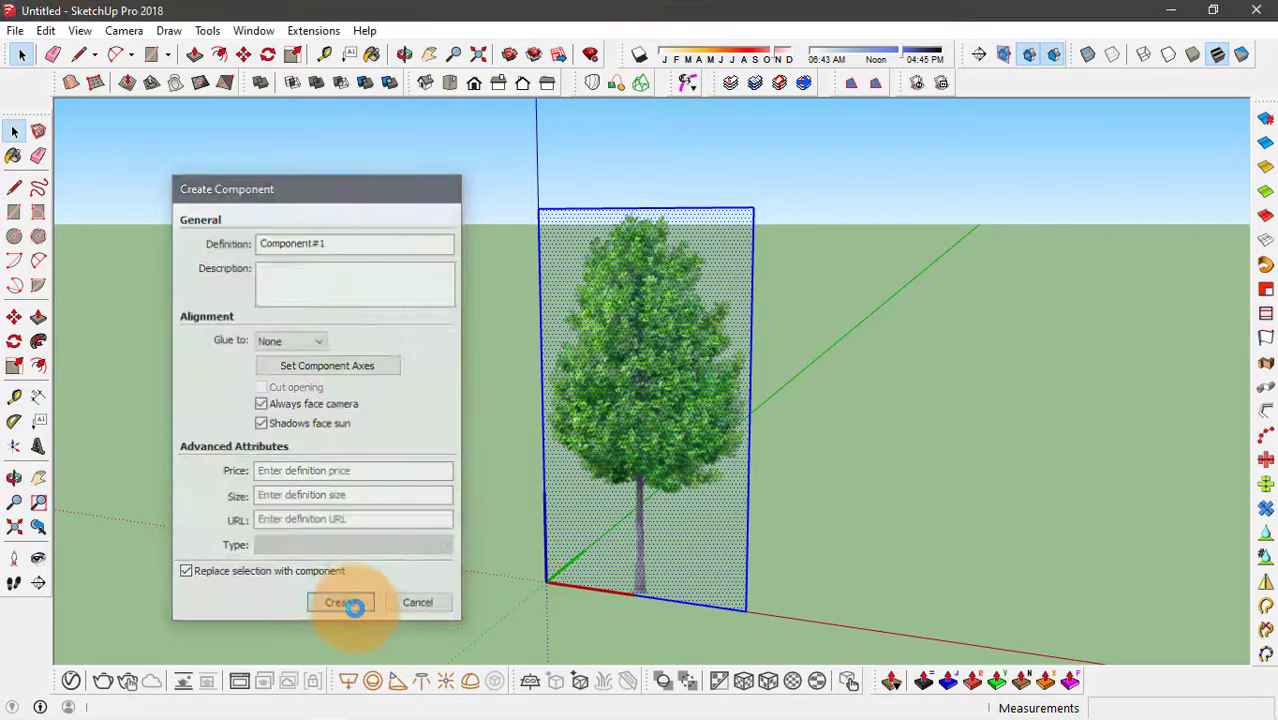
pyautogui.moveTo(459, 511); pyautogui.dragTo(602, 279, button='middle')
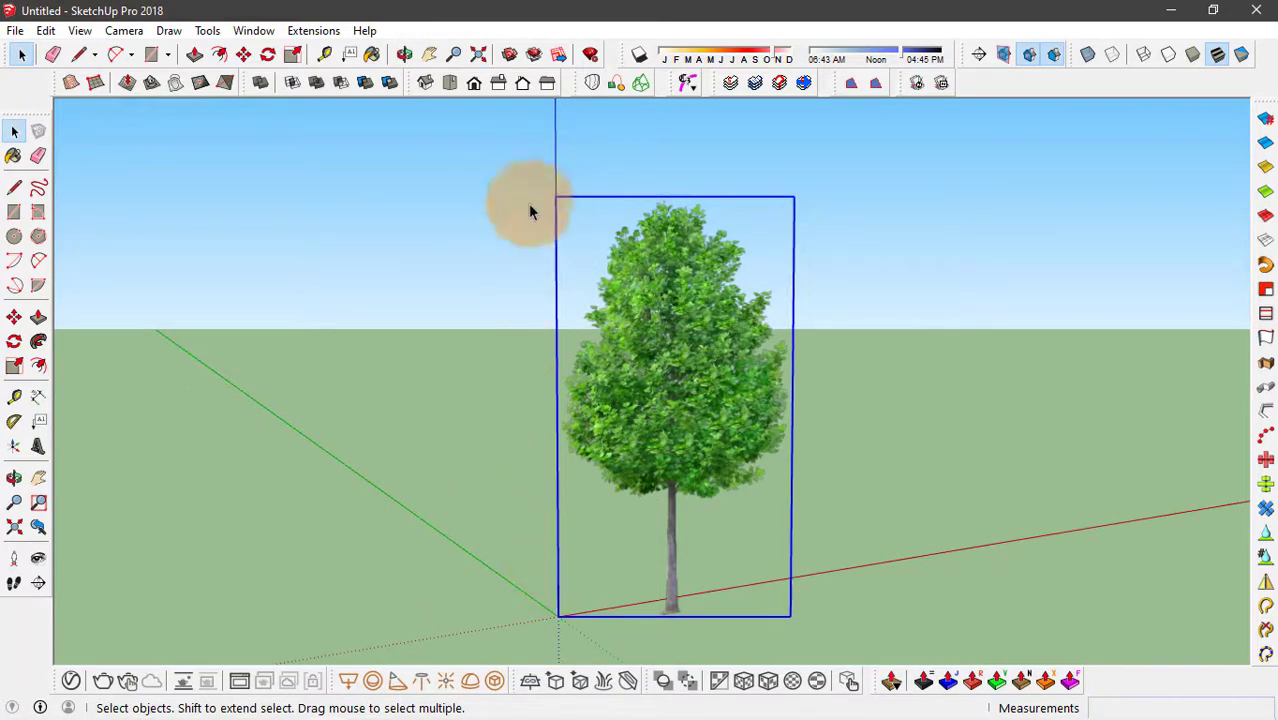
pyautogui.moveTo(741, 457); pyautogui.dragTo(647, 394, button='middle')
# Step: Start making the tree face and its edges a component with Always face camera and Shadows face sun enabled
pyautogui.click(647, 394)
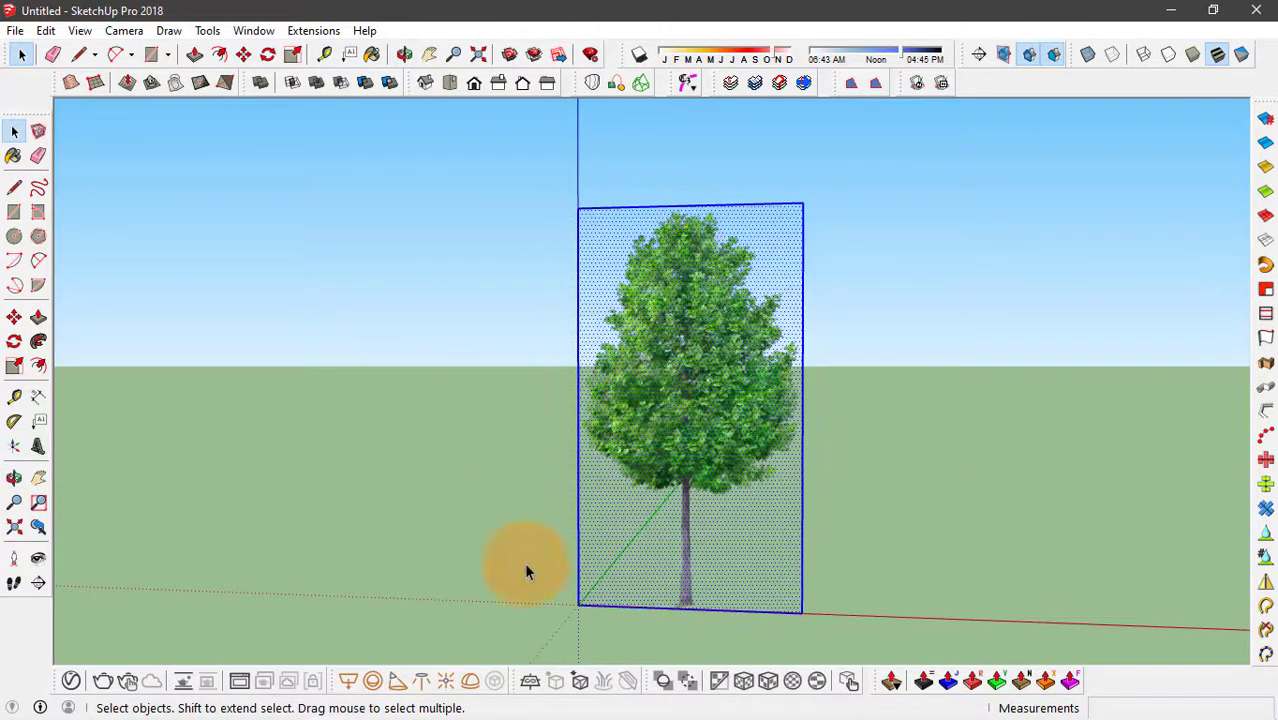
pyautogui.rightClick(663, 424)
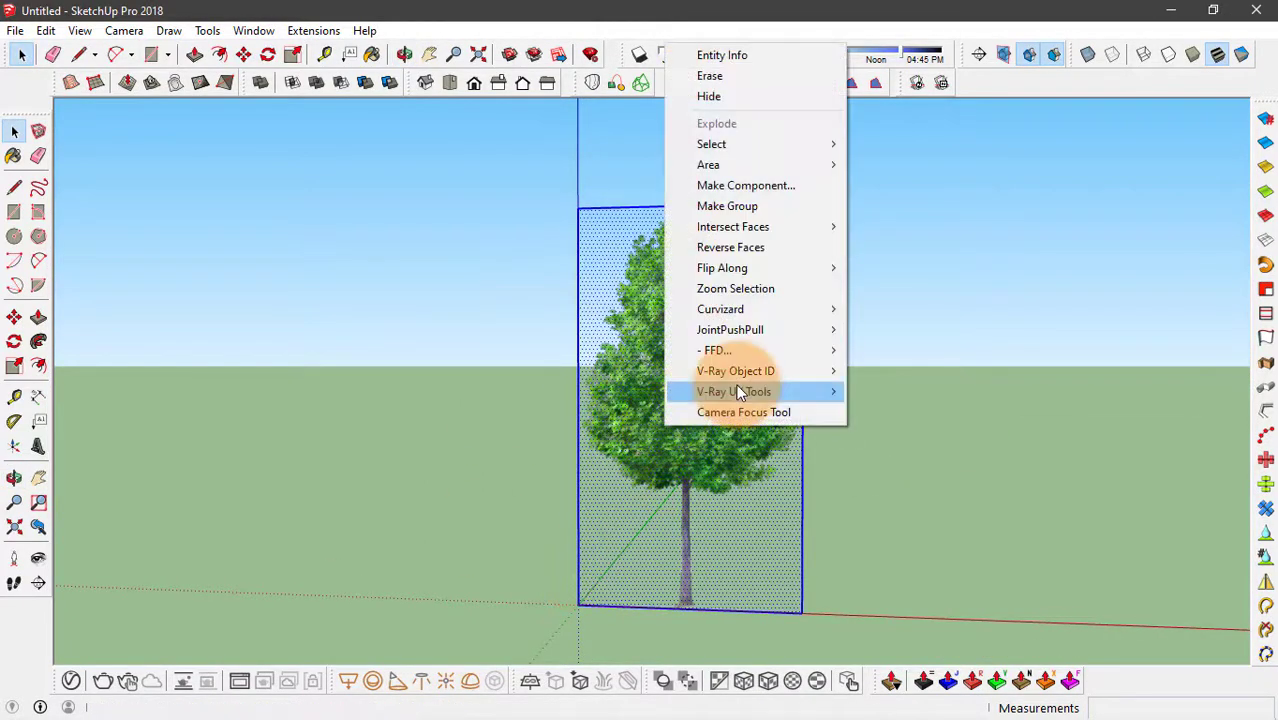
pyautogui.click(748, 184)
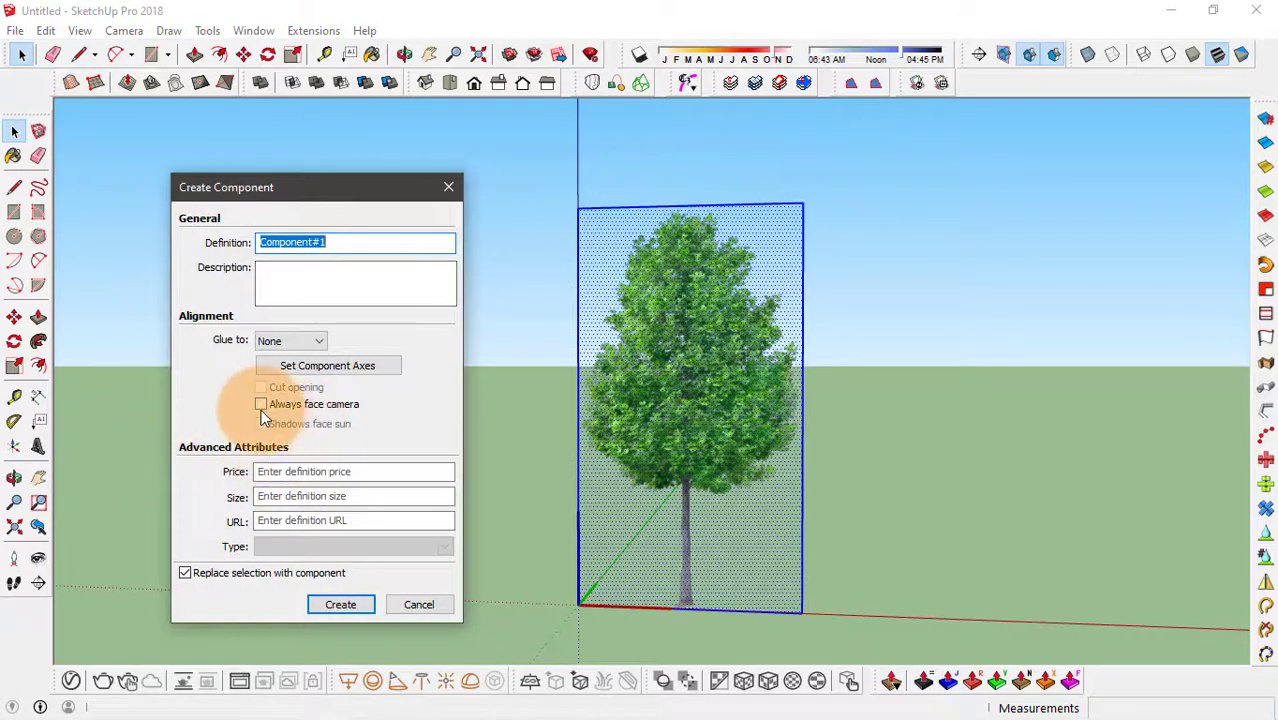
pyautogui.click(315, 404)
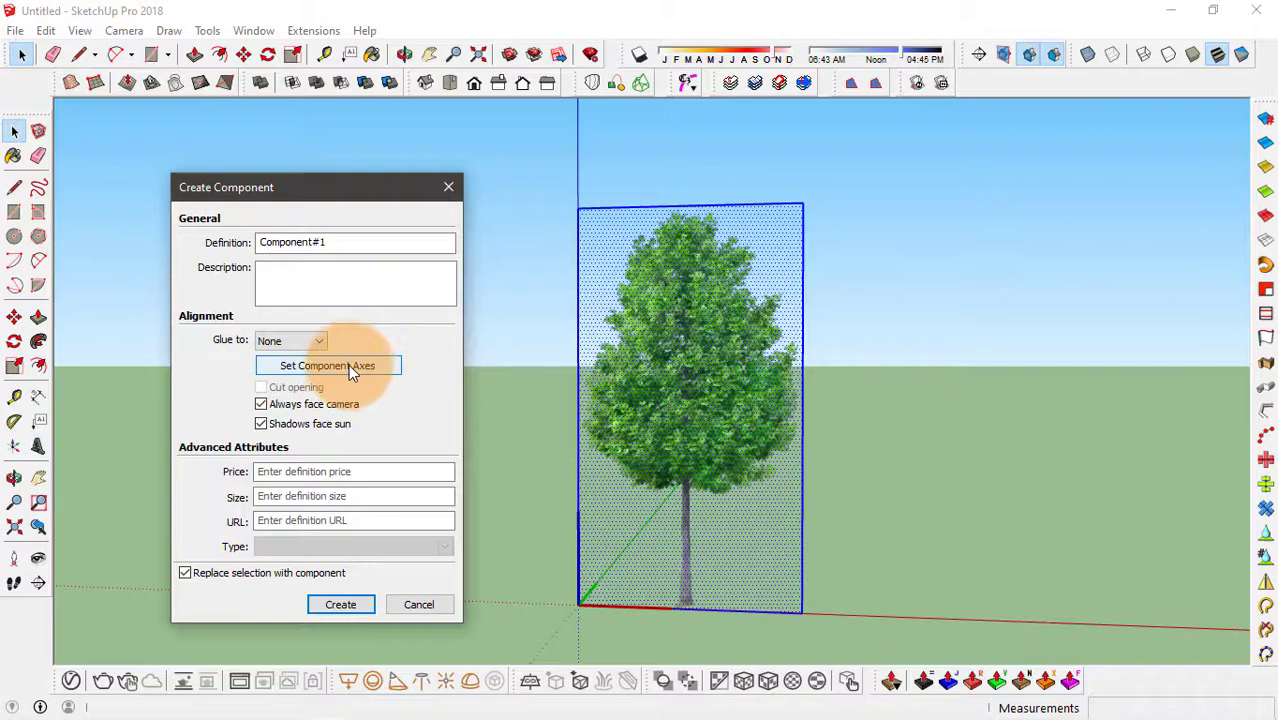
# Step: Set the component axes at the base of the tree trunk, aligned with the model's red axis, and create the component
pyautogui.click(348, 365)
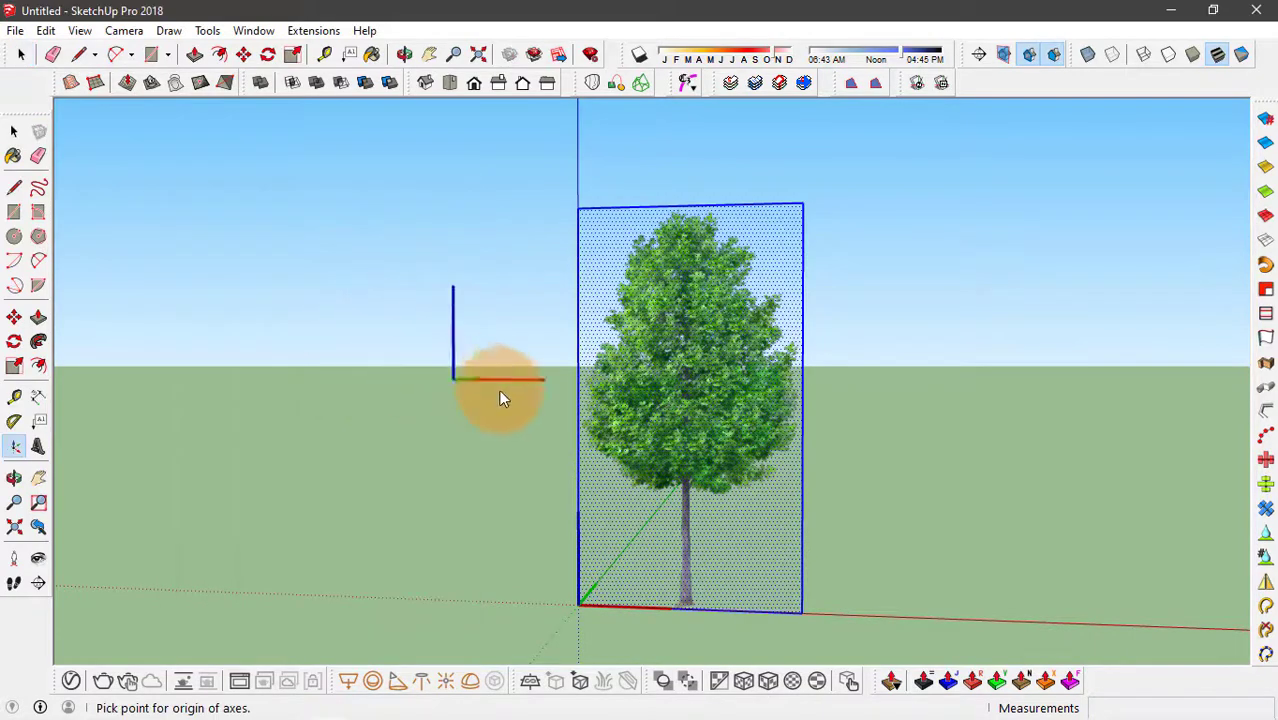
pyautogui.scroll(6, 678, 590)
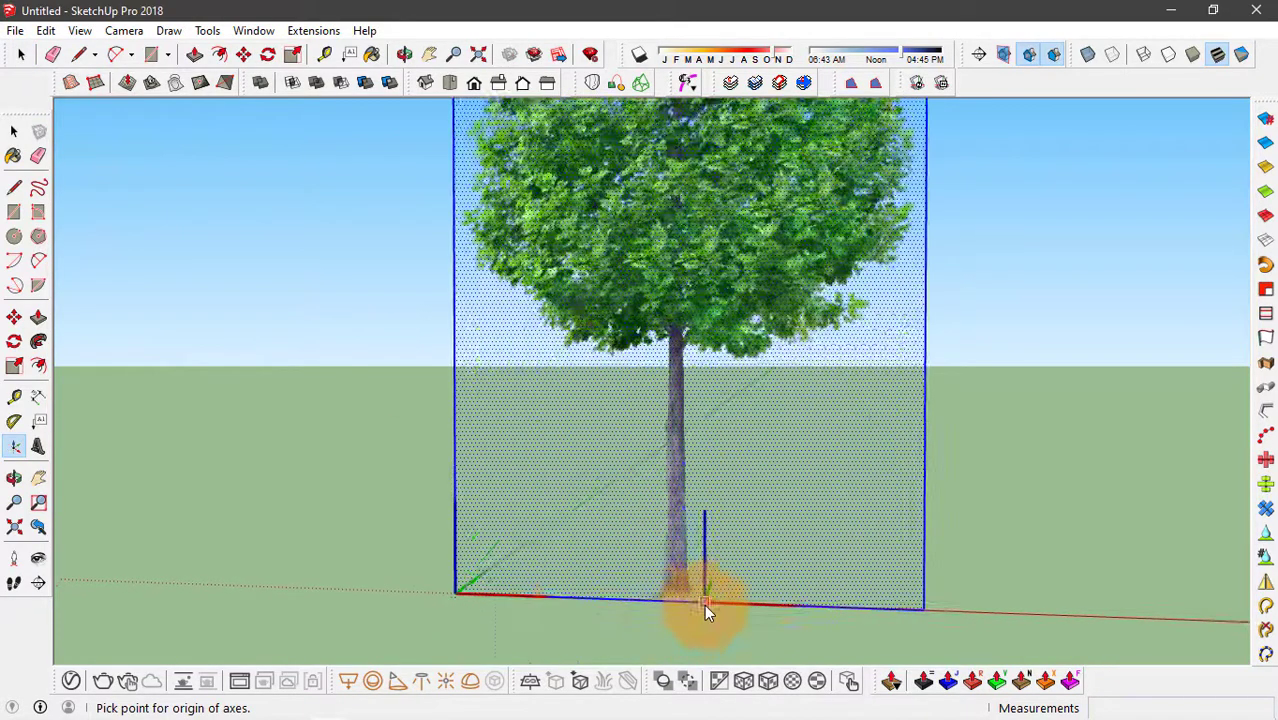
pyautogui.scroll(1, 664, 591)
pyautogui.click(669, 591)
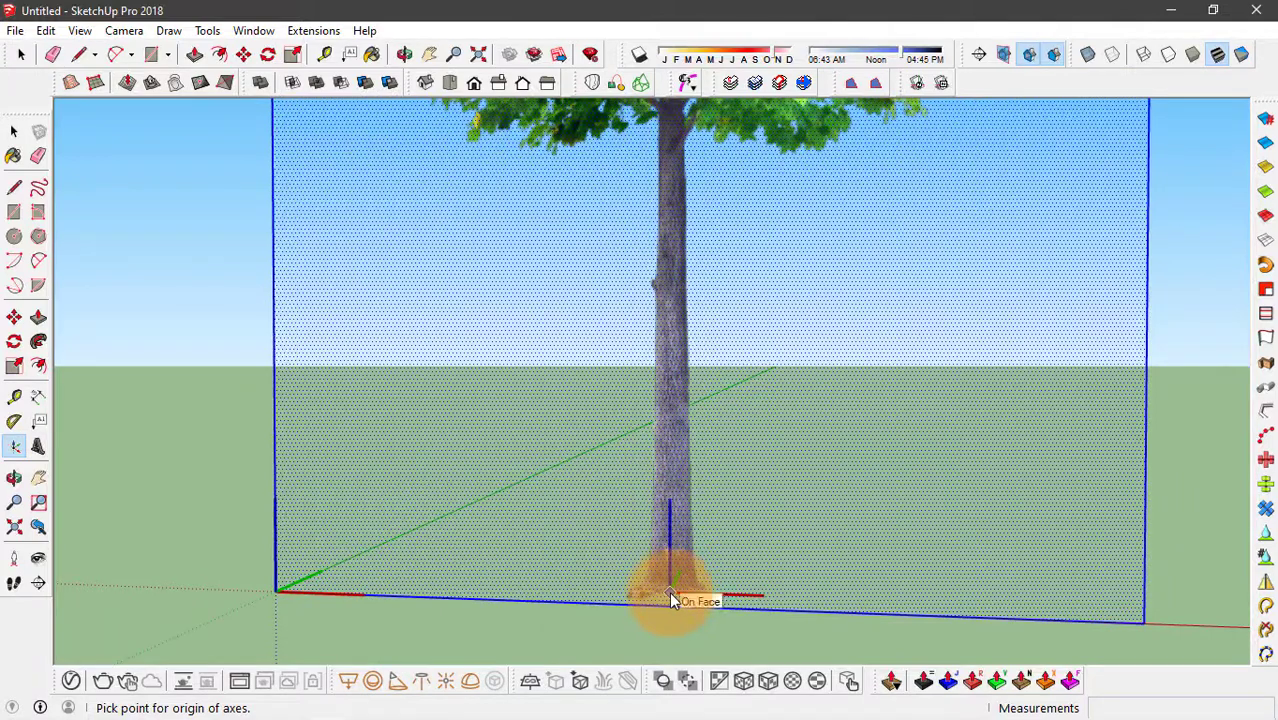
pyautogui.press('F2')
pyautogui.click(819, 602)
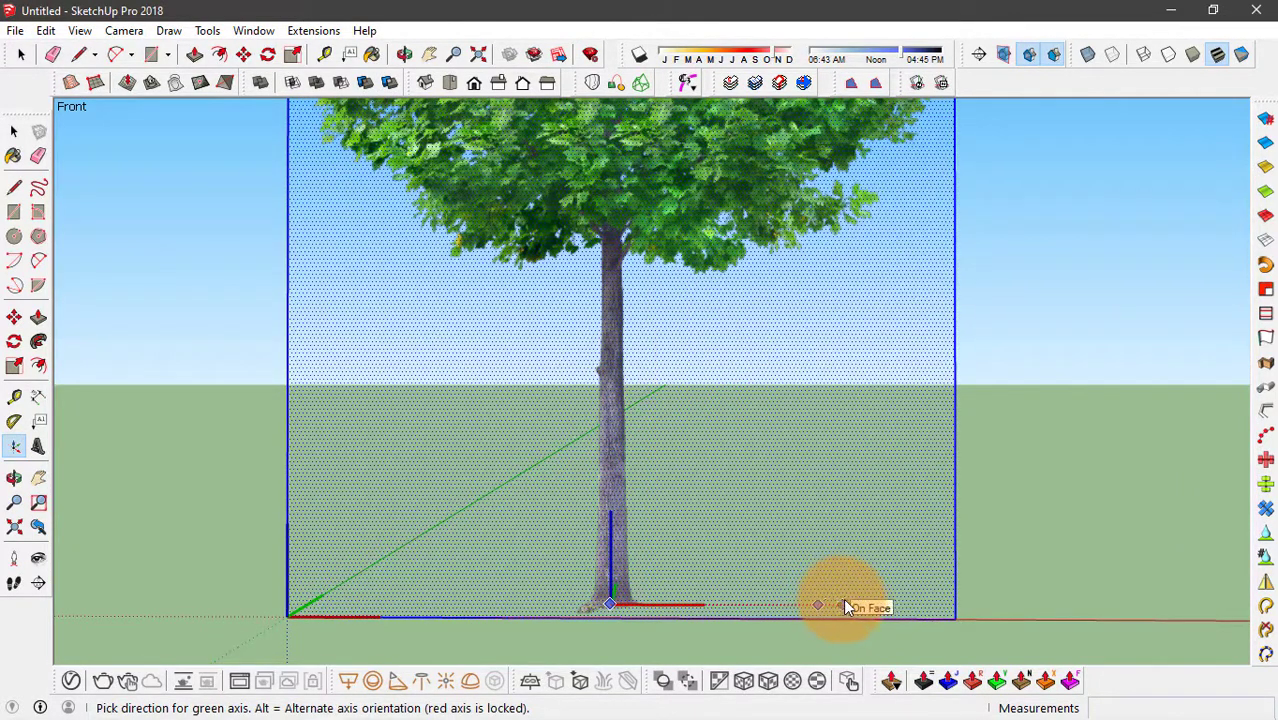
pyautogui.click(856, 601)
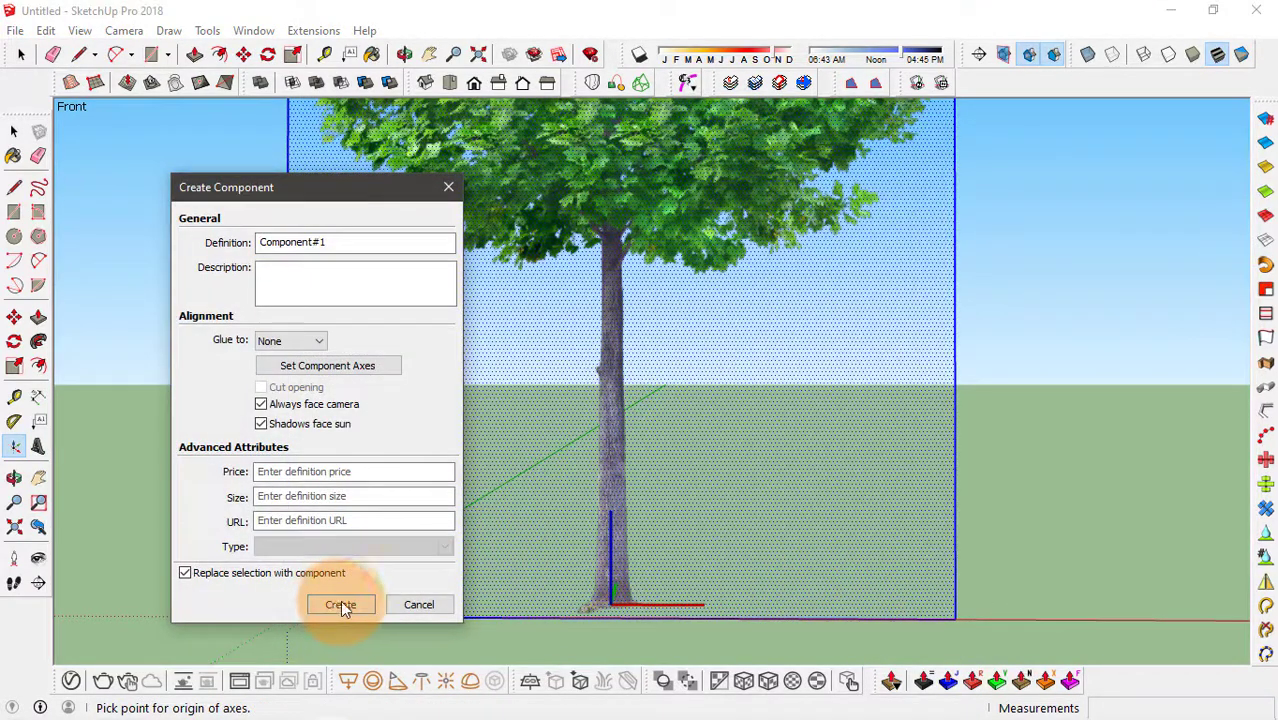
pyautogui.click(339, 606)
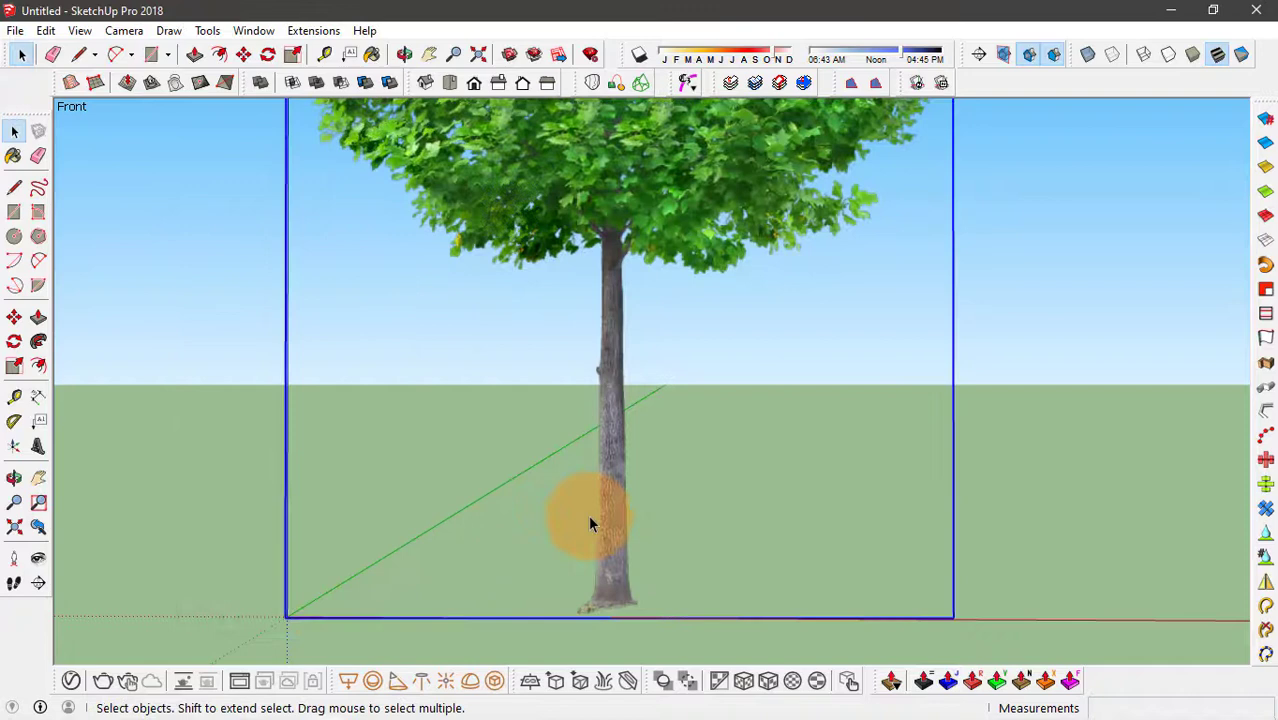
# Step: Move the tree component from the base of its trunk to the model origin
pyautogui.scroll(-5, 605, 530)
pyautogui.moveTo(557, 452); pyautogui.dragTo(759, 474, button='middle')
pyautogui.scroll(5, 624, 590)
pyautogui.press('m')
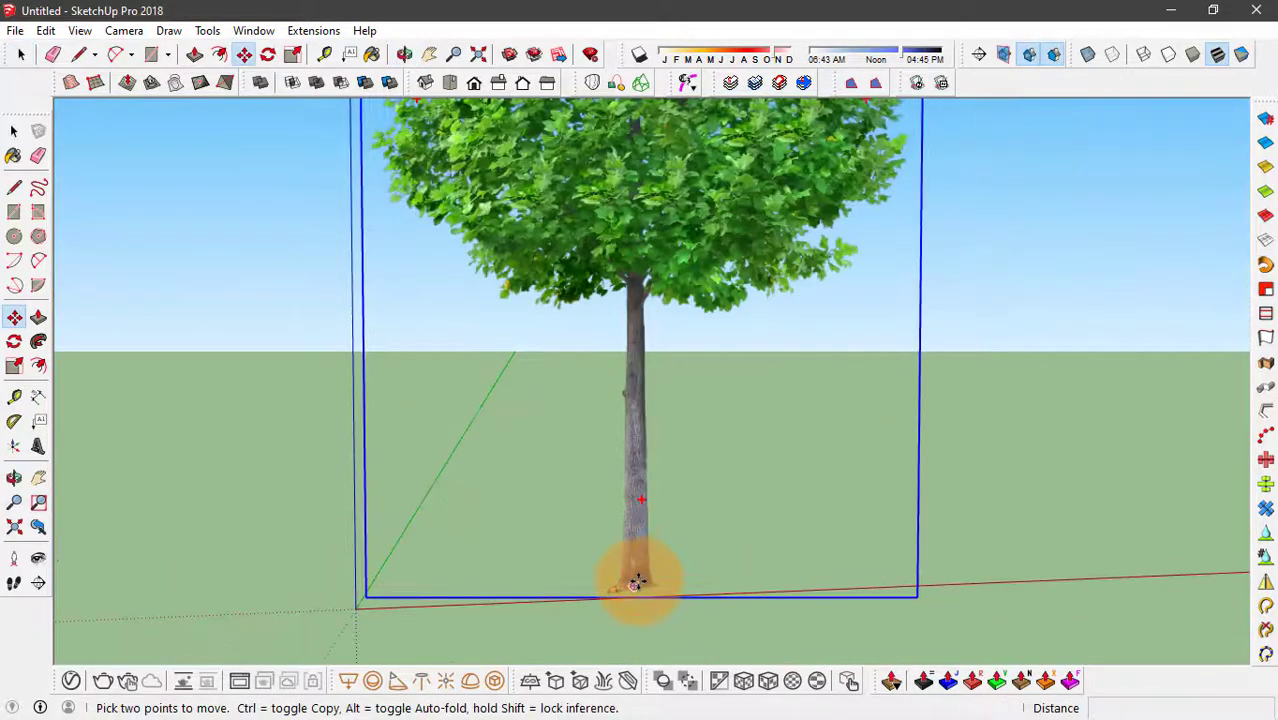
pyautogui.click(633, 579)
pyautogui.scroll(-2, 620, 575)
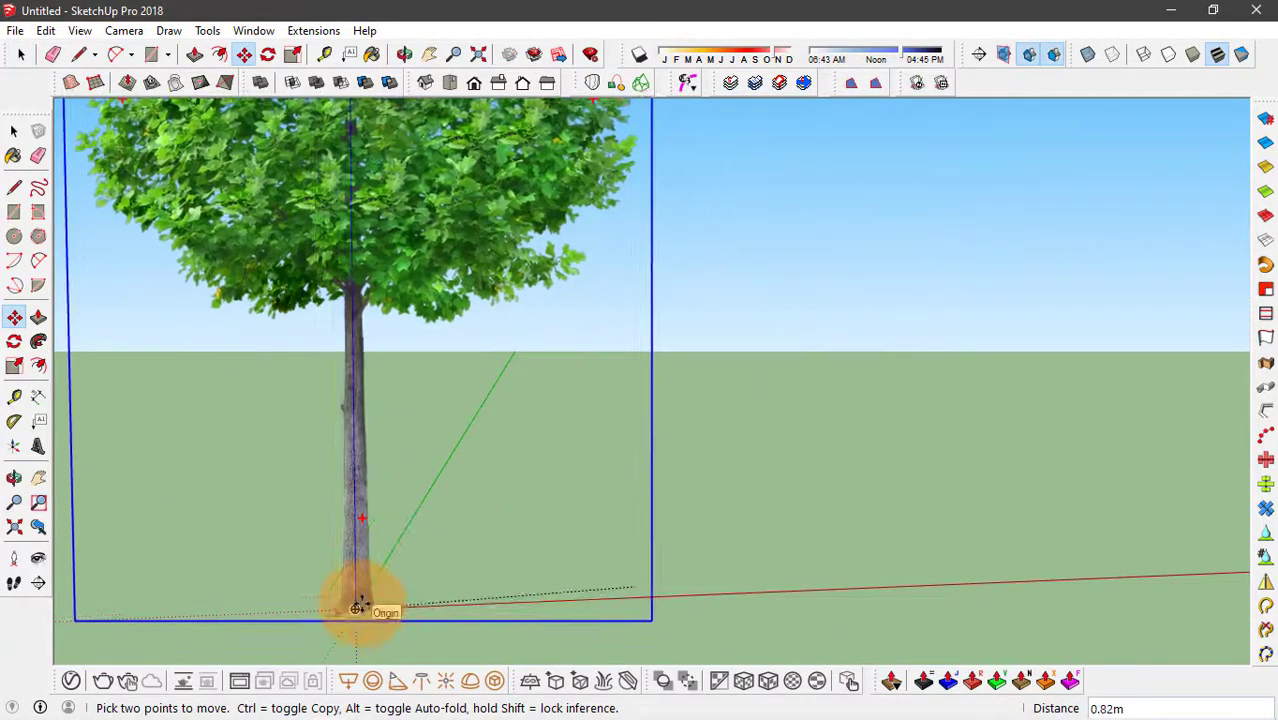
pyautogui.click(357, 603)
pyautogui.keyDown('shift'); pyautogui.moveTo(483, 527); pyautogui.dragTo(662, 476, button='middle'); pyautogui.keyUp('shift')
pyautogui.scroll(-2, 662, 476)
pyautogui.press('space')
# Step: Draw an upright rectangle about 1.65 m high on the red axis, beside the tree
pyautogui.moveTo(912, 445); pyautogui.dragTo(888, 518, button='middle')
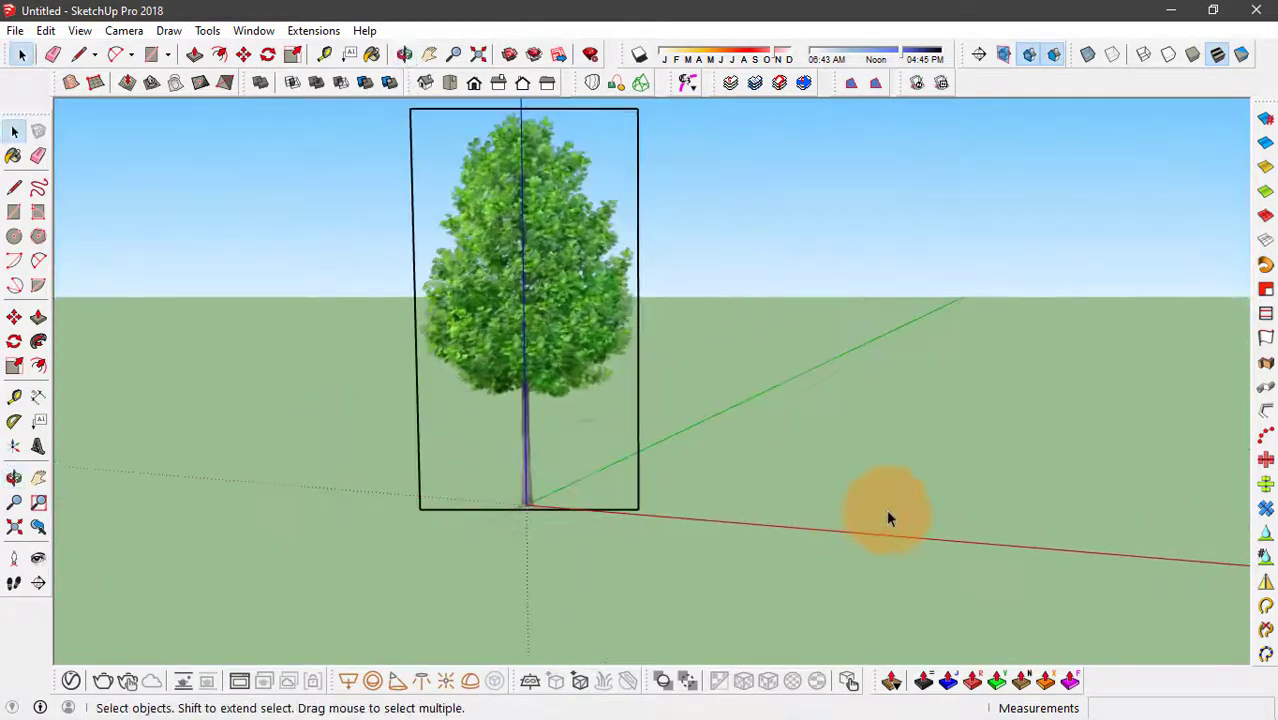
pyautogui.press('r')
pyautogui.click(707, 518)
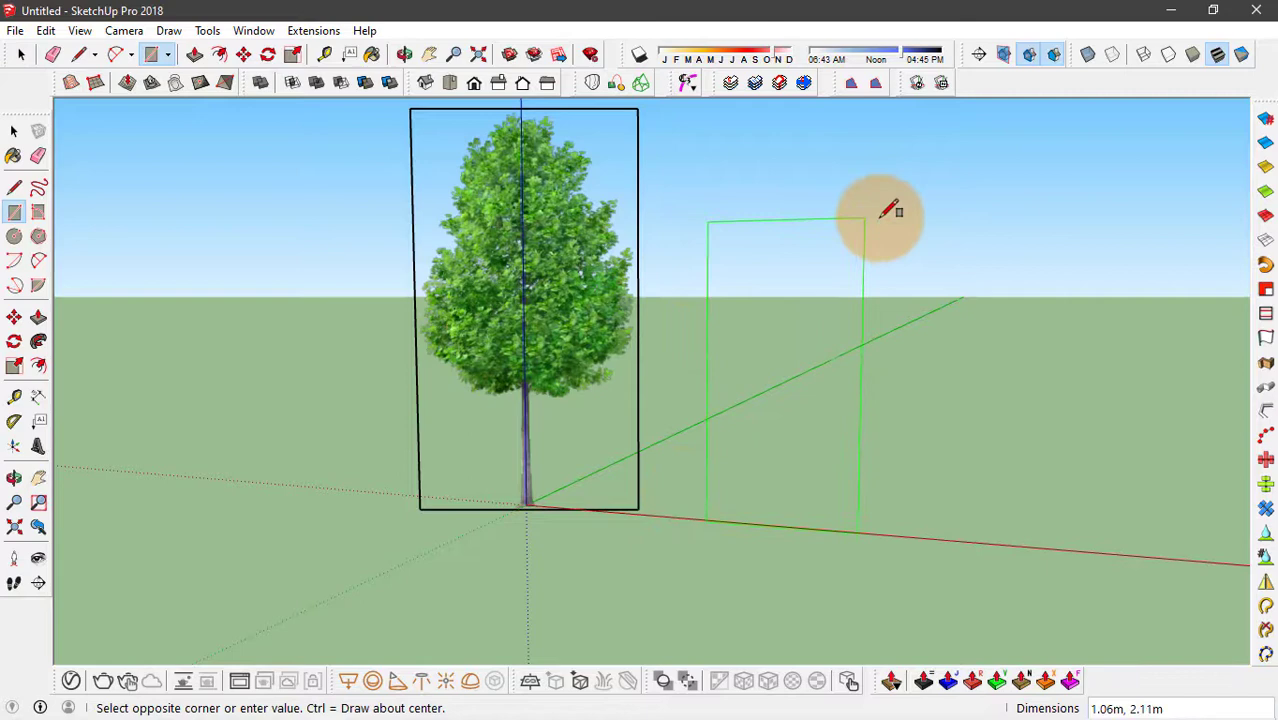
pyautogui.click(831, 296)
pyautogui.press('space')
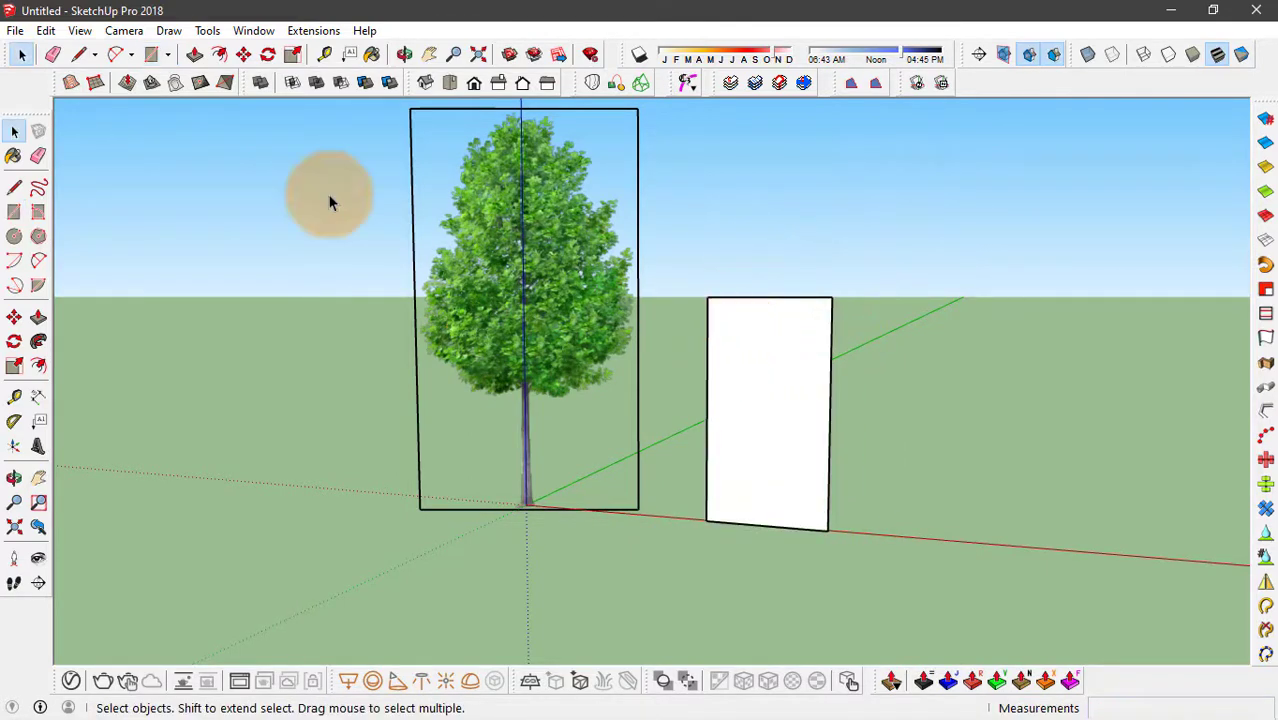
# Step: Import 05.png as a texture and apply it to the new rectangle from its lower corner at a height of about 1.65 m
pyautogui.click(15, 31)
pyautogui.click(431, 295)
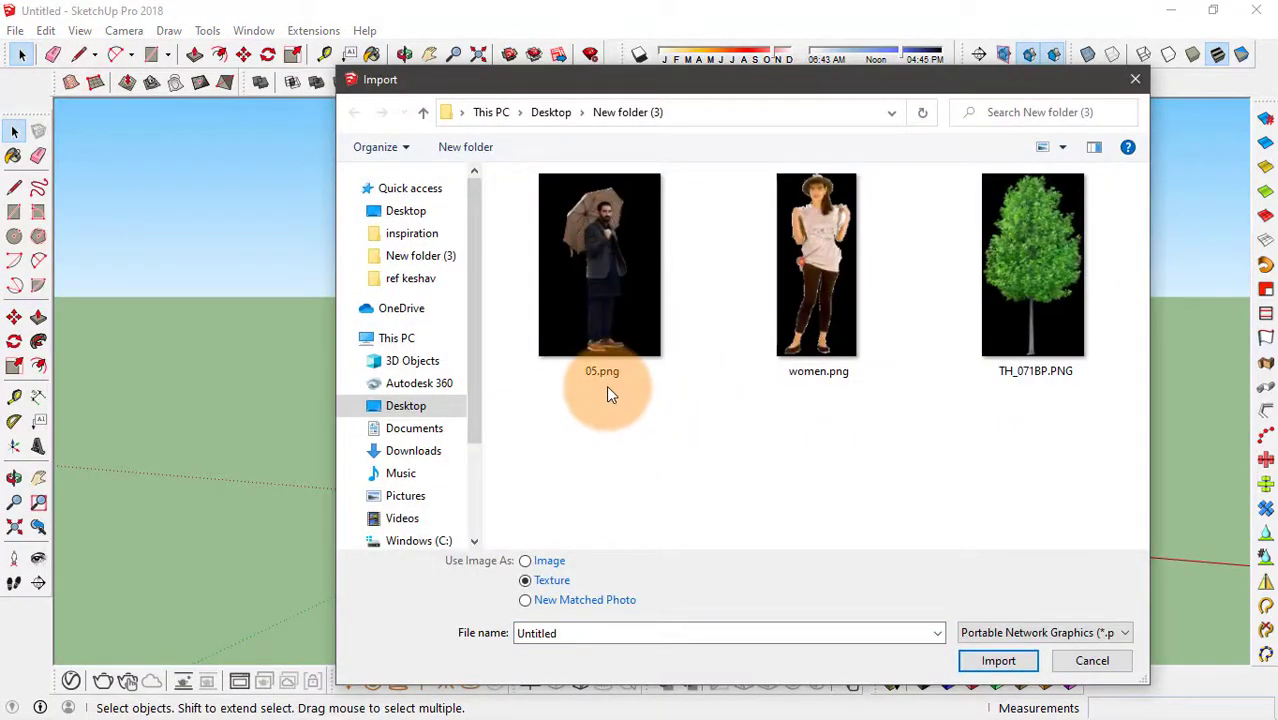
pyautogui.click(608, 312)
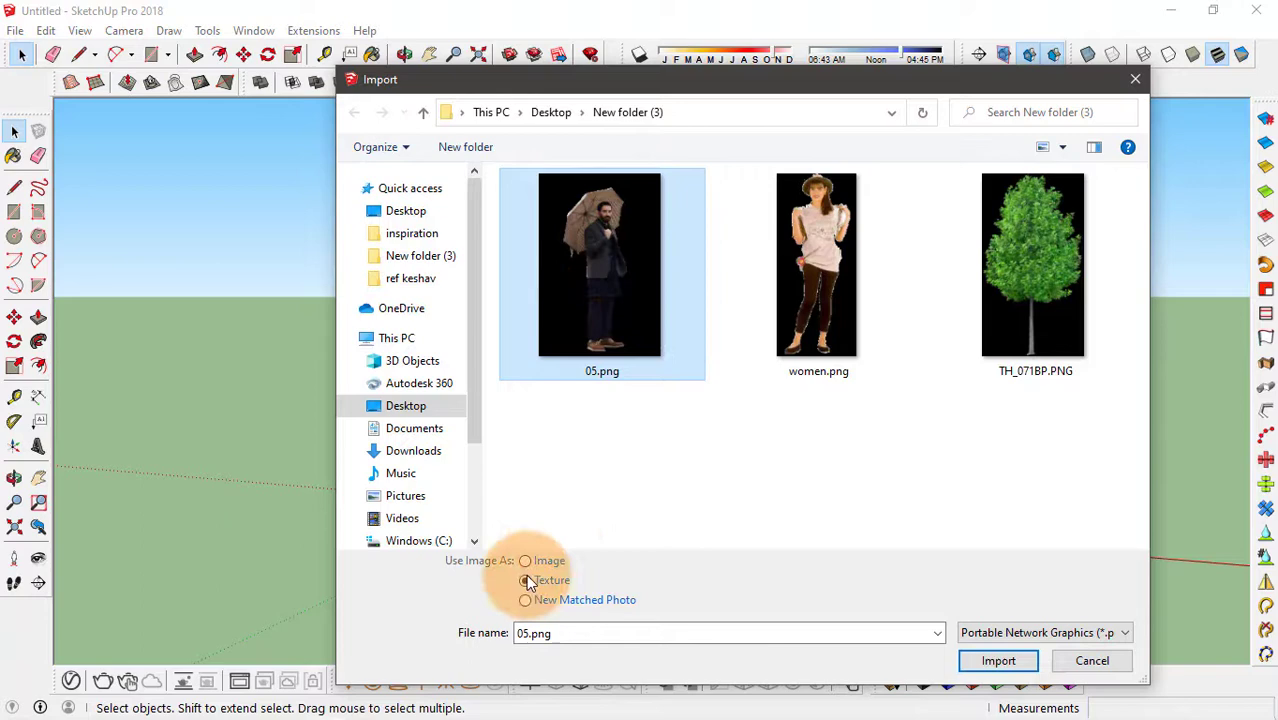
pyautogui.click(982, 662)
pyautogui.scroll(4, 747, 508)
pyautogui.scroll(1, 717, 505)
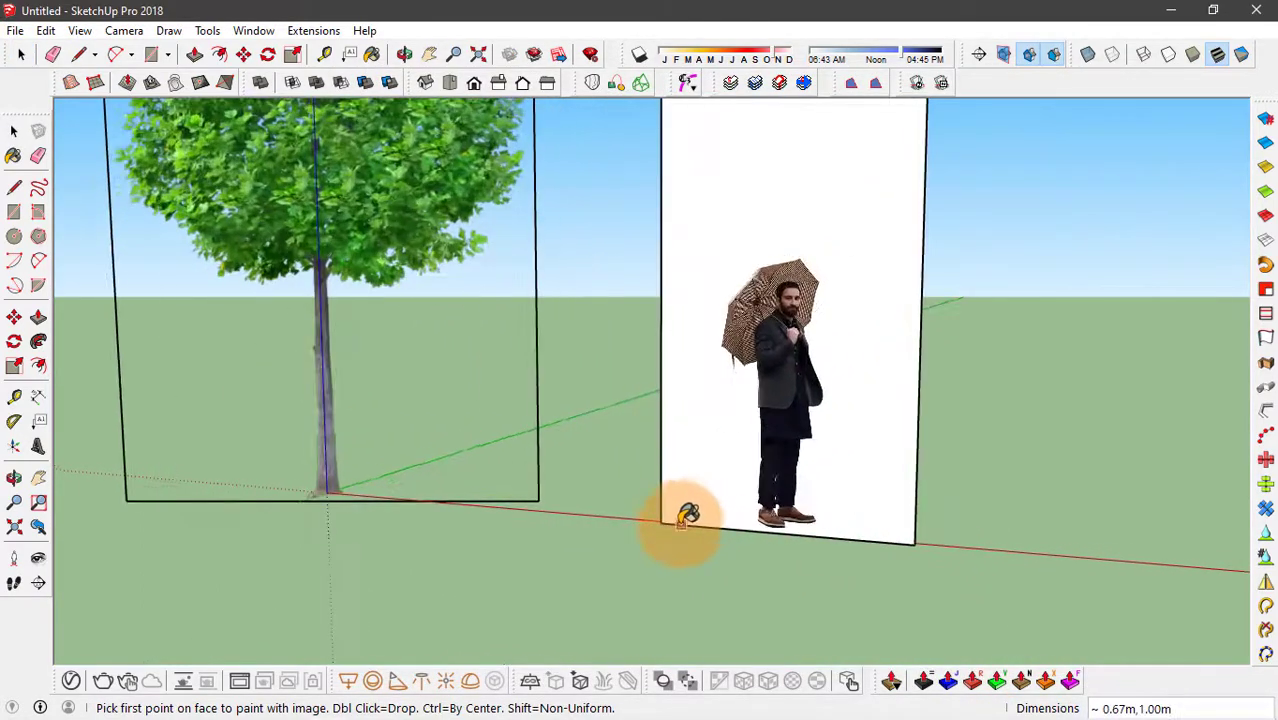
pyautogui.click(660, 522)
pyautogui.scroll(-2, 738, 325)
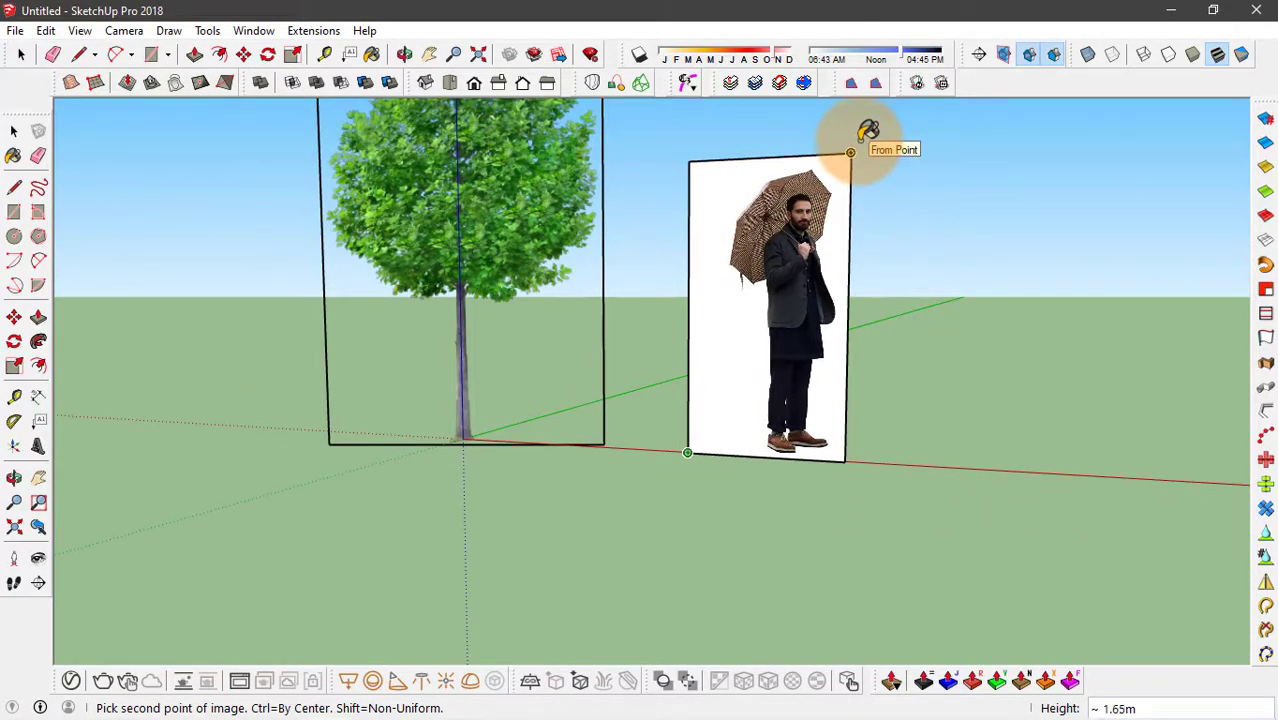
pyautogui.click(851, 152)
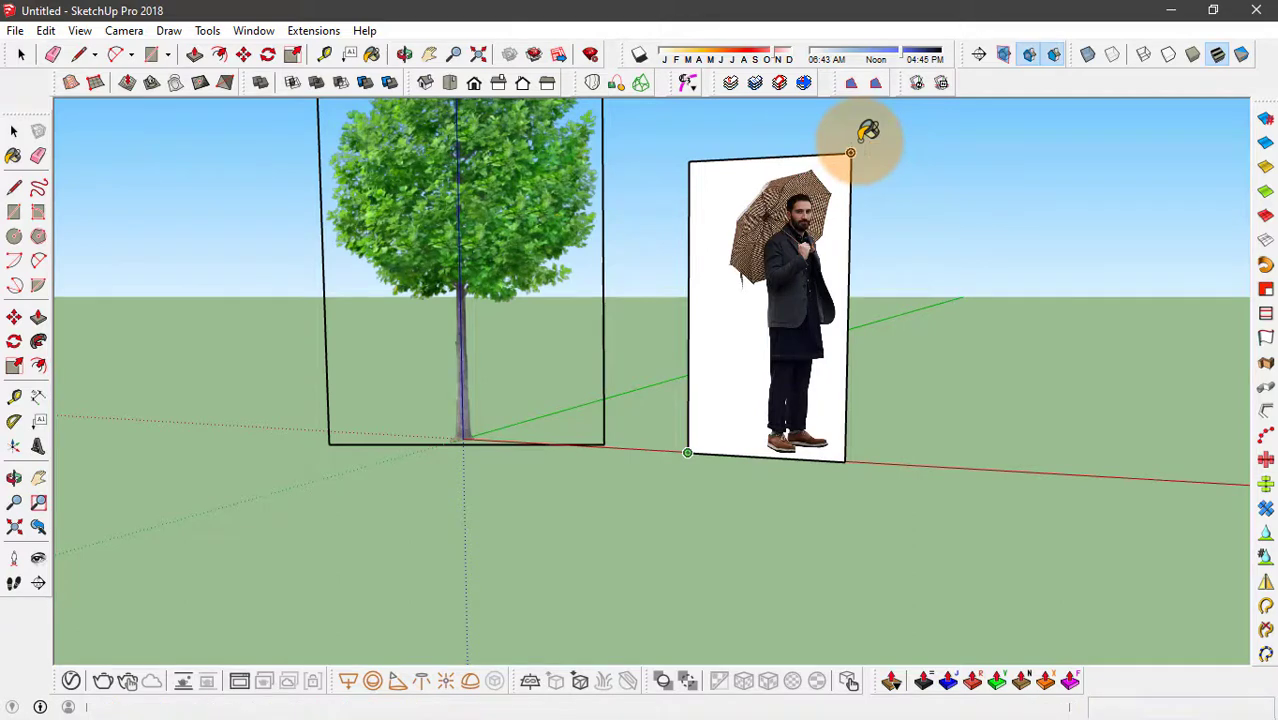
# Step: Start making the umbrella man's face and edges a component with Always face camera and Shadows face sun enabled
pyautogui.click(938, 202)
pyautogui.scroll(-1, 573, 307)
pyautogui.scroll(4, 573, 307)
pyautogui.click(689, 265)
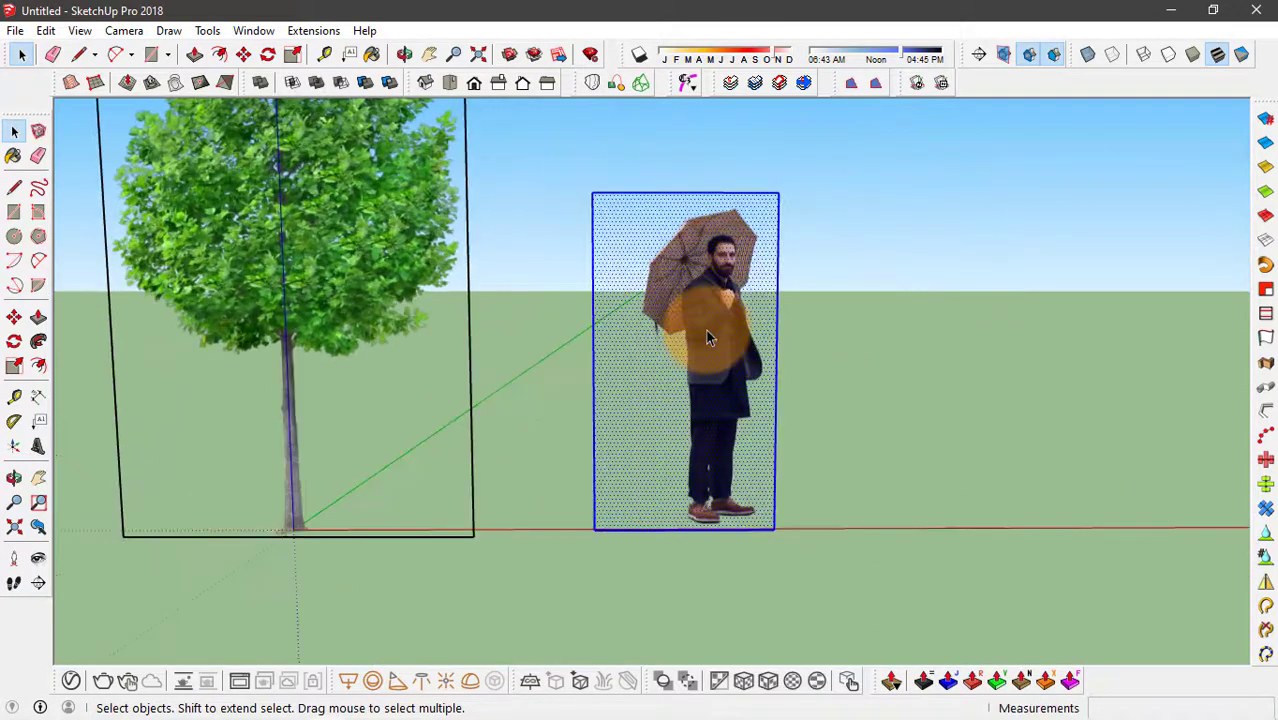
pyautogui.rightClick(622, 340)
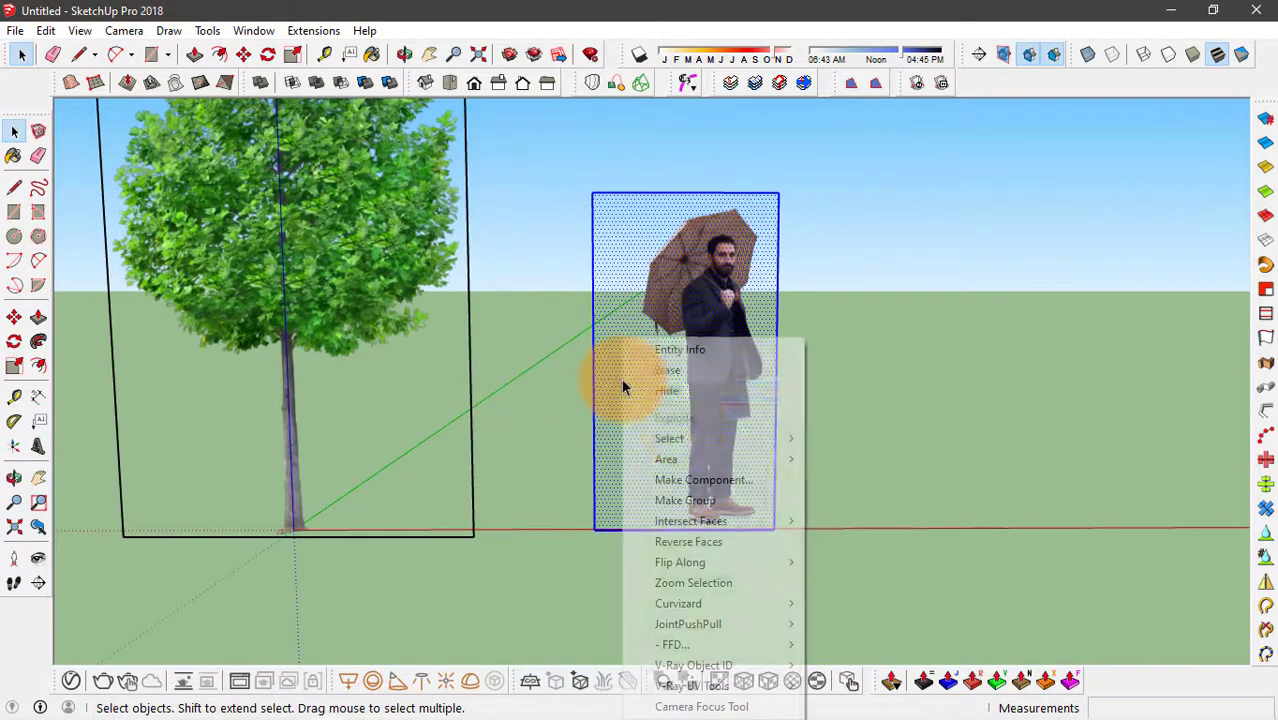
pyautogui.click(715, 480)
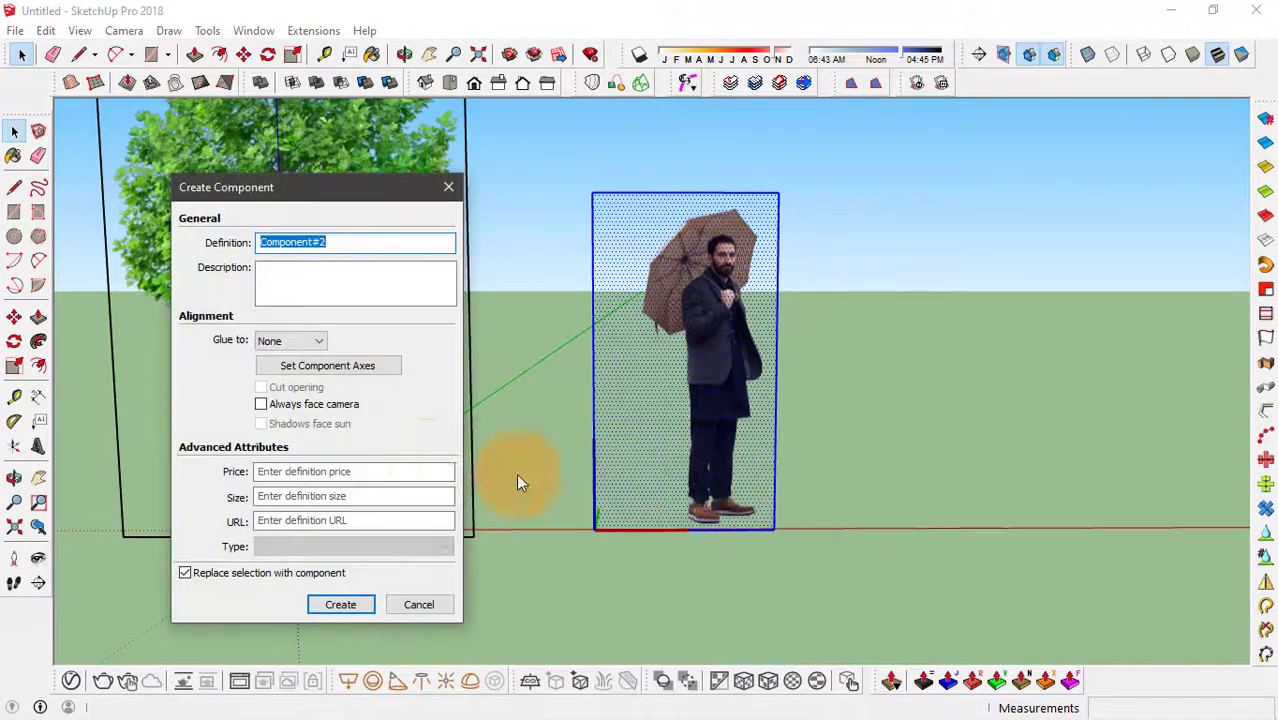
pyautogui.click(261, 404)
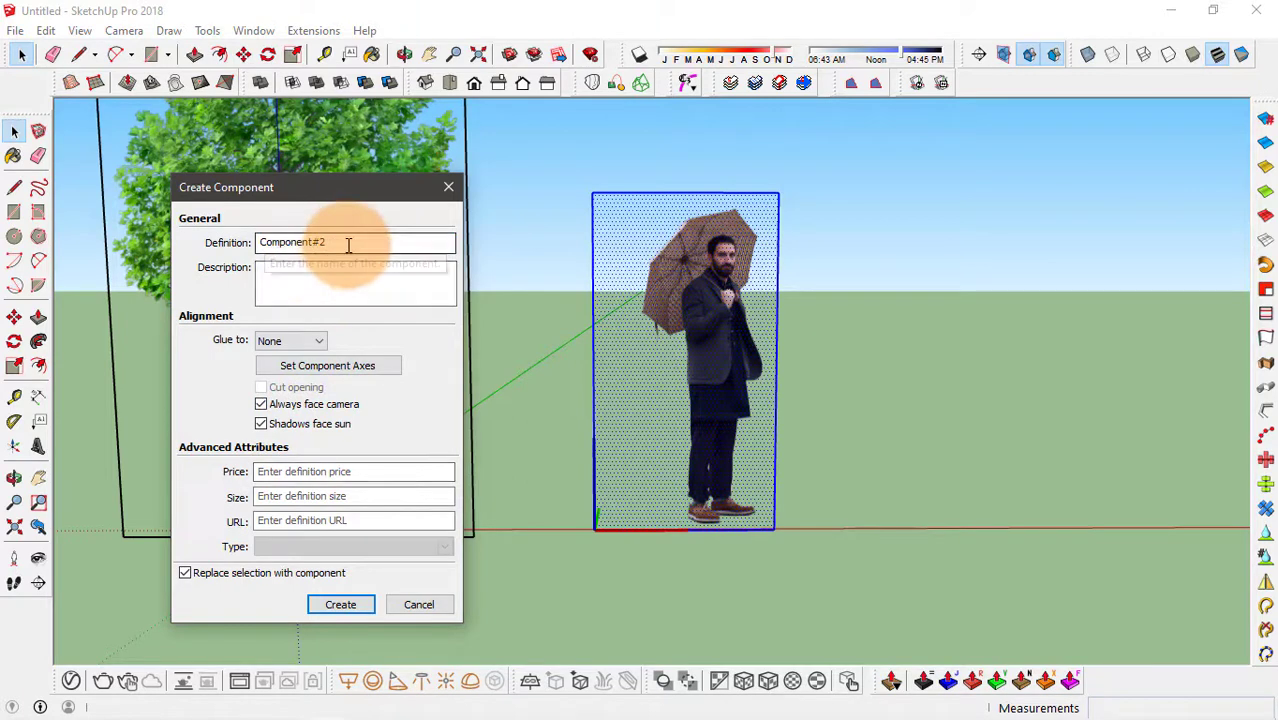
pyautogui.moveTo(348, 243); pyautogui.dragTo(143, 229)
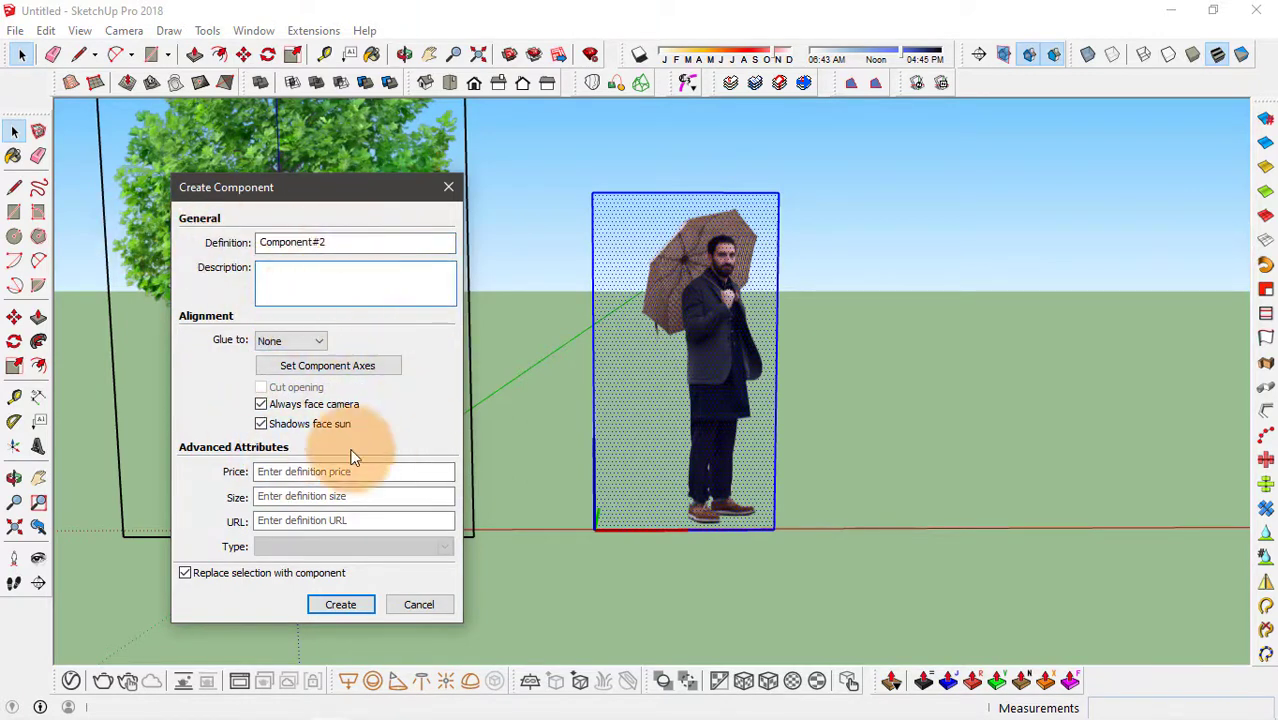
# Step: Set the component axes at the sole of the man's front shoe, aligned with the model's red axis
pyautogui.click(326, 366)
pyautogui.scroll(4, 725, 463)
pyautogui.click(677, 548)
pyautogui.click(884, 550)
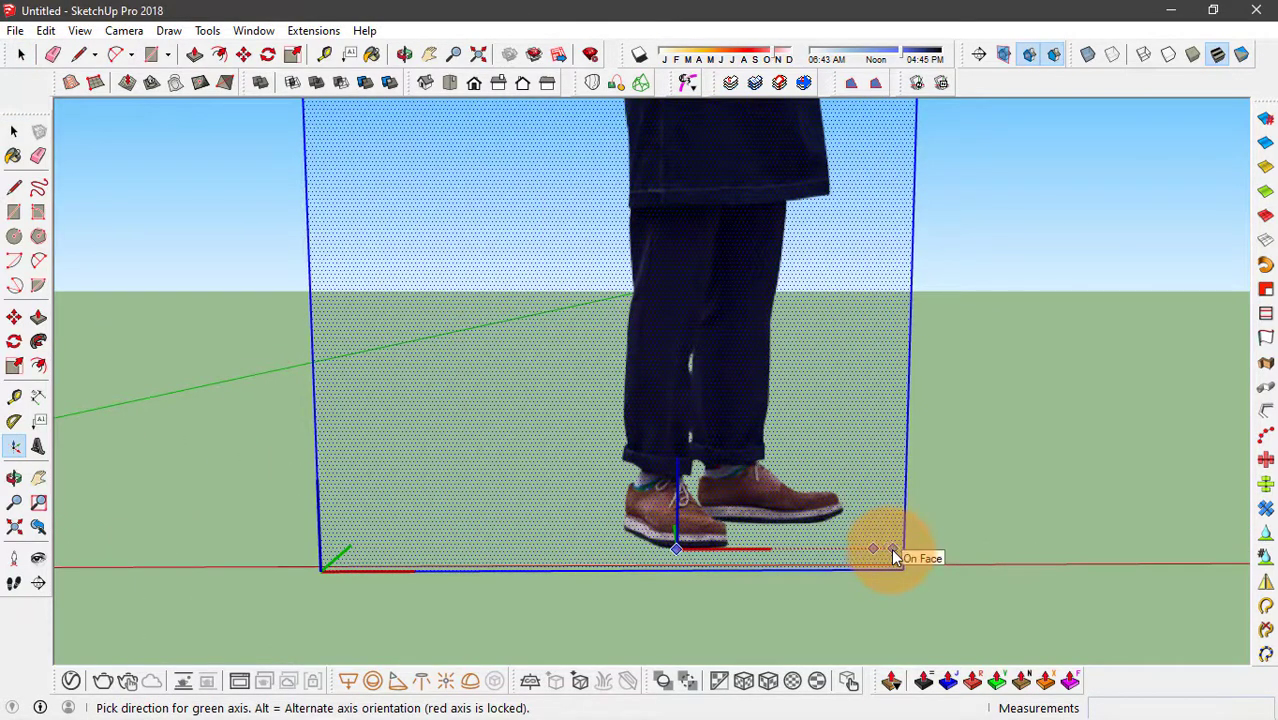
pyautogui.click(891, 548)
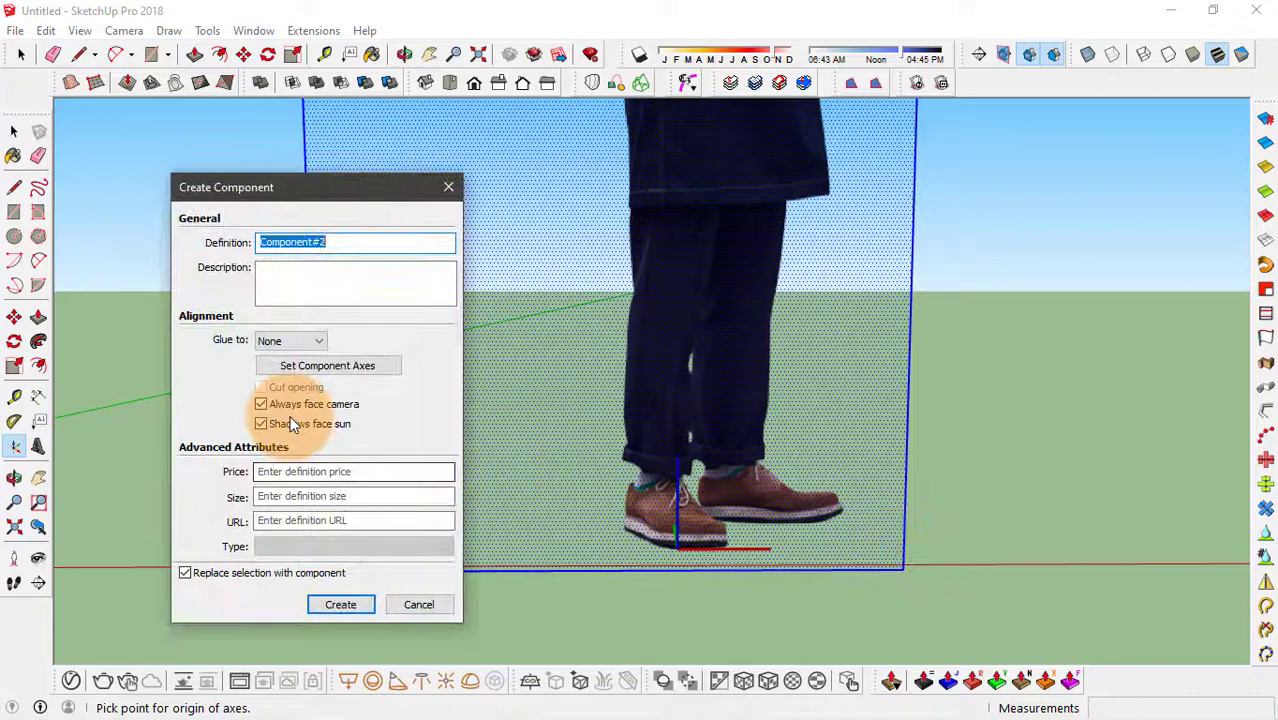
# Step: Finish creating the umbrella man's camera-facing component, replacing the selected face and edges with it
pyautogui.click(341, 604)
pyautogui.scroll(-6, 507, 532)
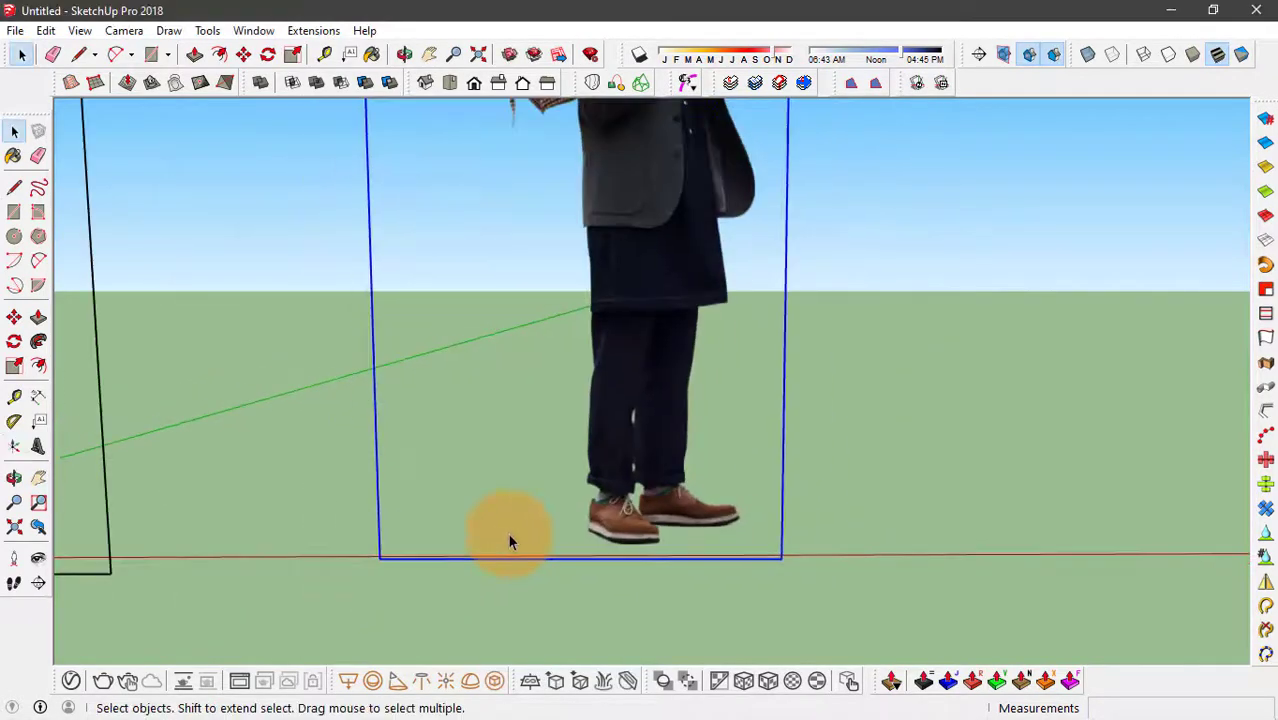
pyautogui.click(919, 473)
pyautogui.moveTo(919, 473); pyautogui.dragTo(451, 457, button='middle')
pyautogui.click(622, 499)
pyautogui.moveTo(622, 499); pyautogui.dragTo(673, 424, button='middle')
# Step: Edit the tree component and hide the four border edges of its face, keeping the textured face, and close the component
pyautogui.rightClick(752, 355)
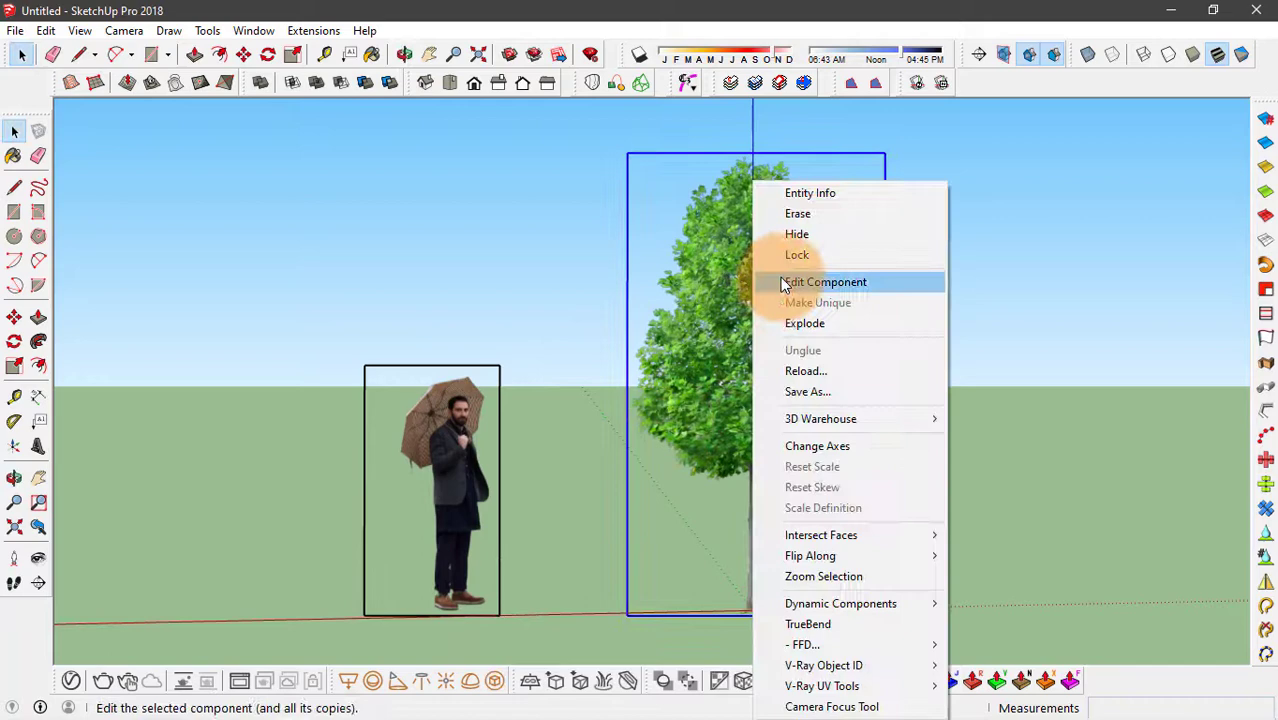
pyautogui.click(874, 284)
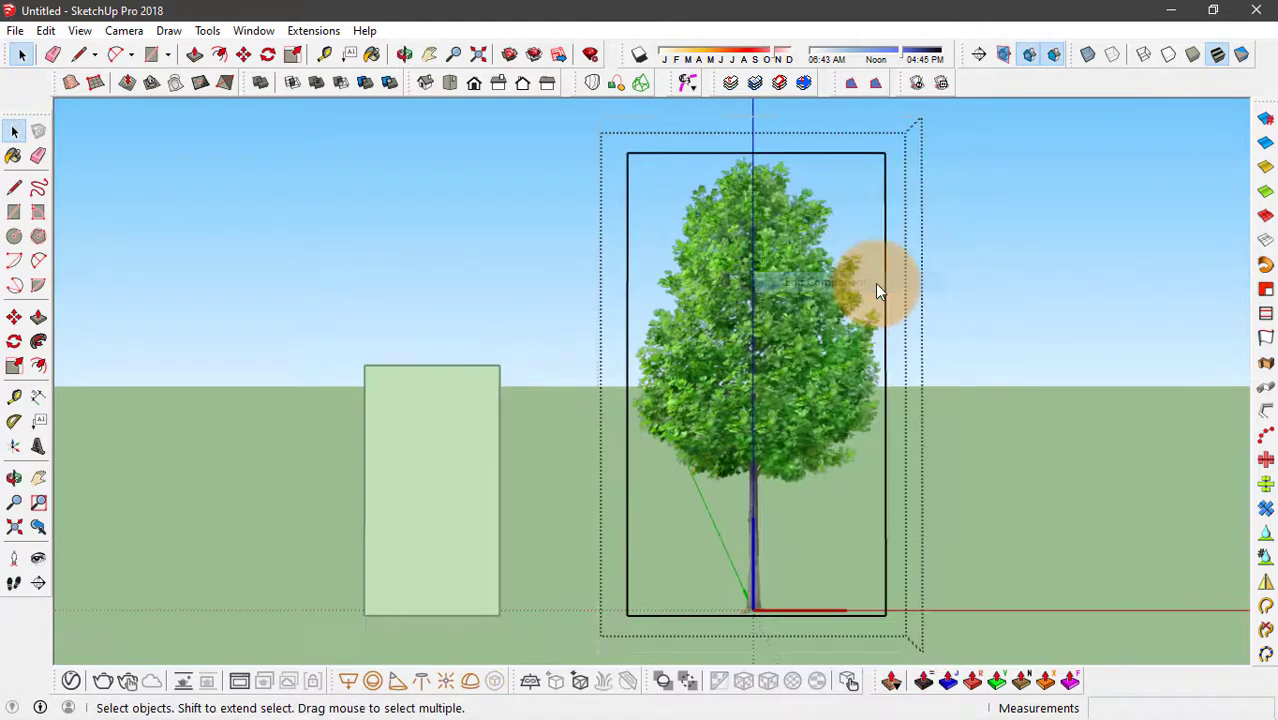
pyautogui.click(715, 291)
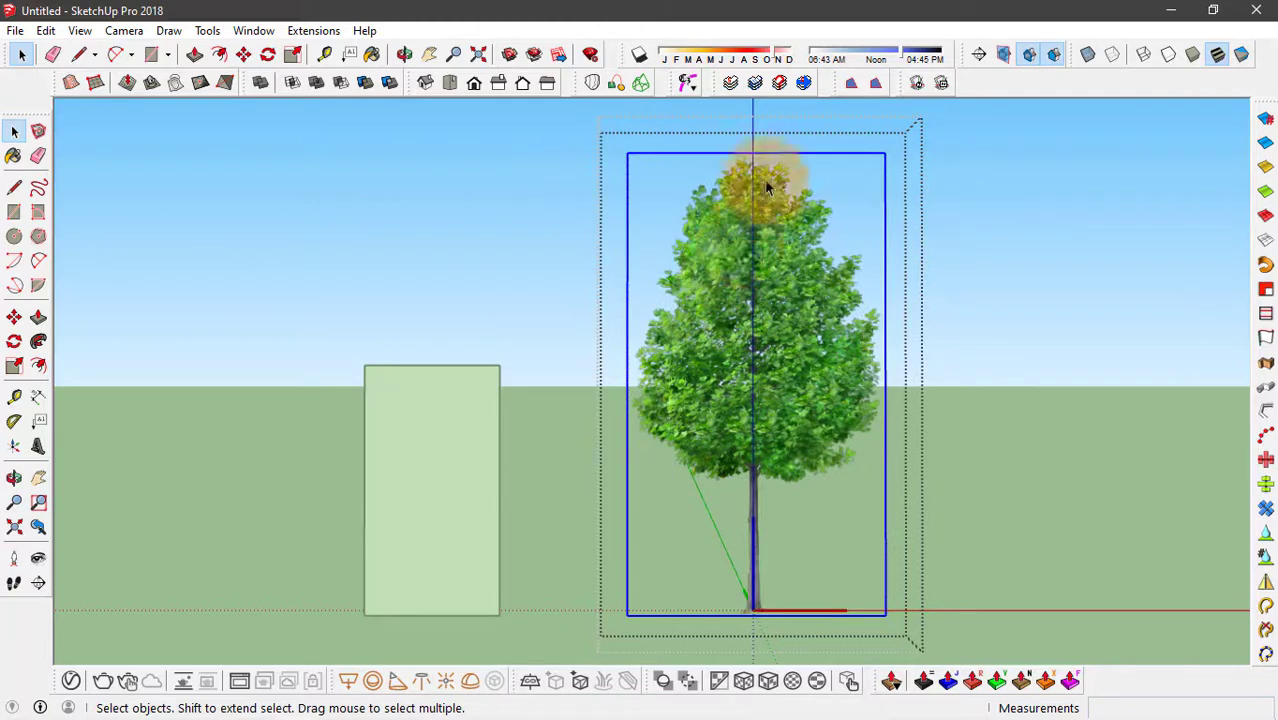
pyautogui.click(791, 301)
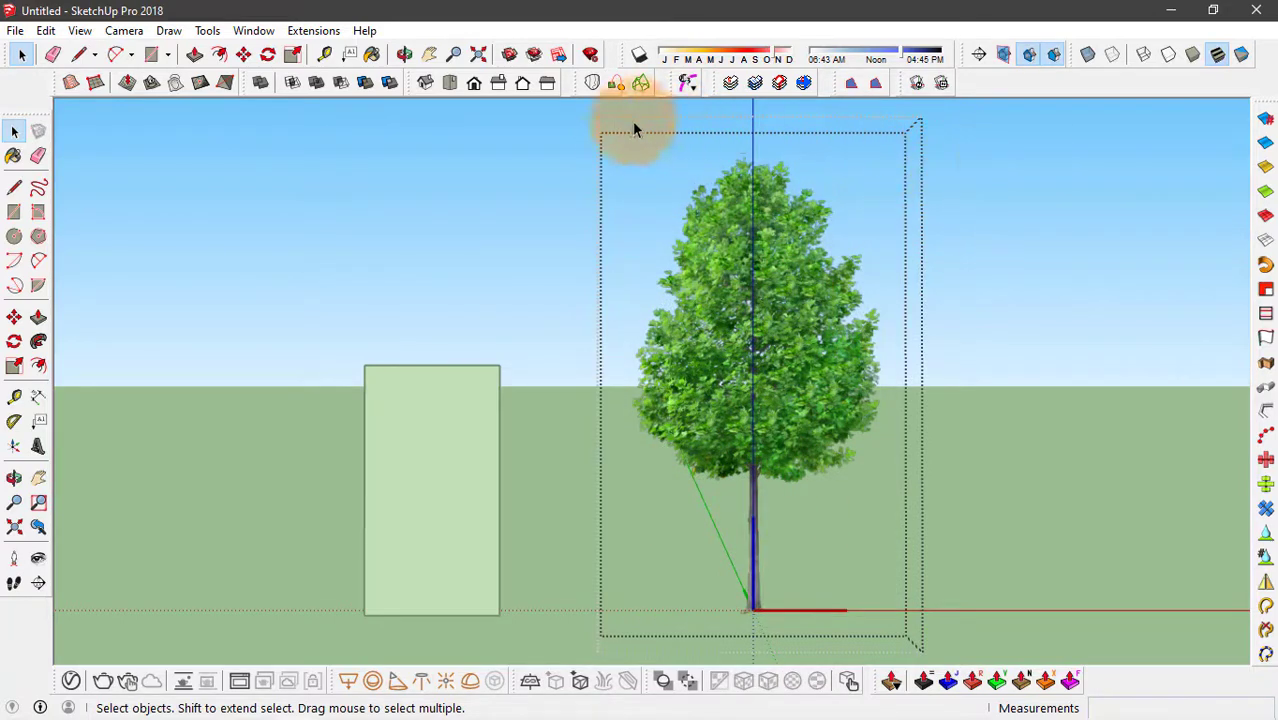
pyautogui.click(979, 449)
pyautogui.moveTo(979, 449); pyautogui.dragTo(649, 377, button='middle')
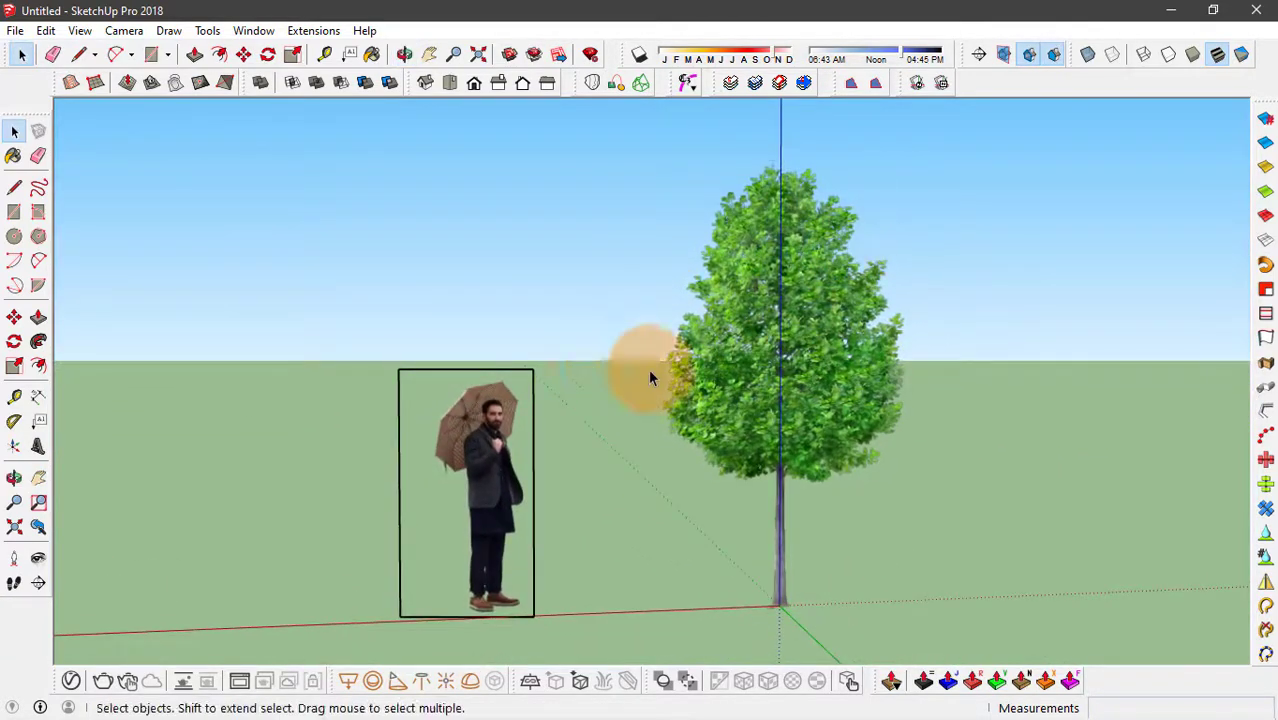
# Step: Edit the umbrella man's component, hide only the border edges around his textured face, and close the component
pyautogui.moveTo(826, 330); pyautogui.dragTo(587, 406, button='middle')
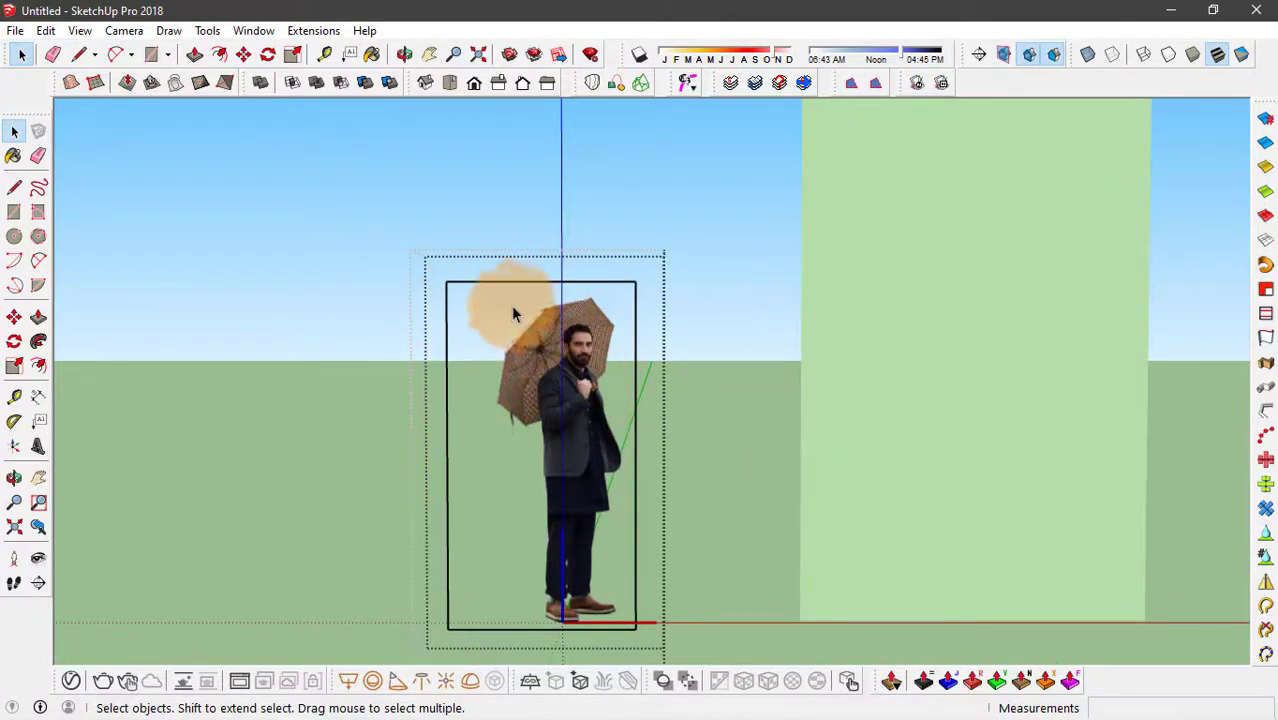
pyautogui.click(498, 336)
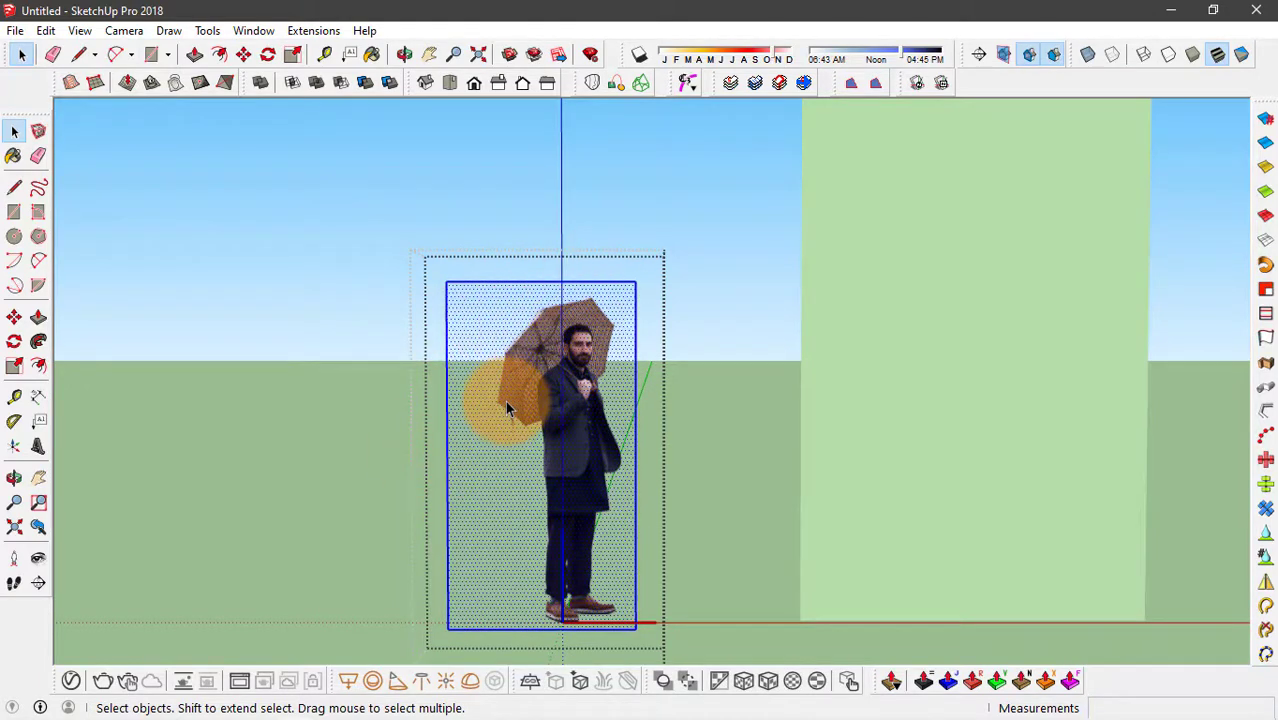
pyautogui.press('Escape')
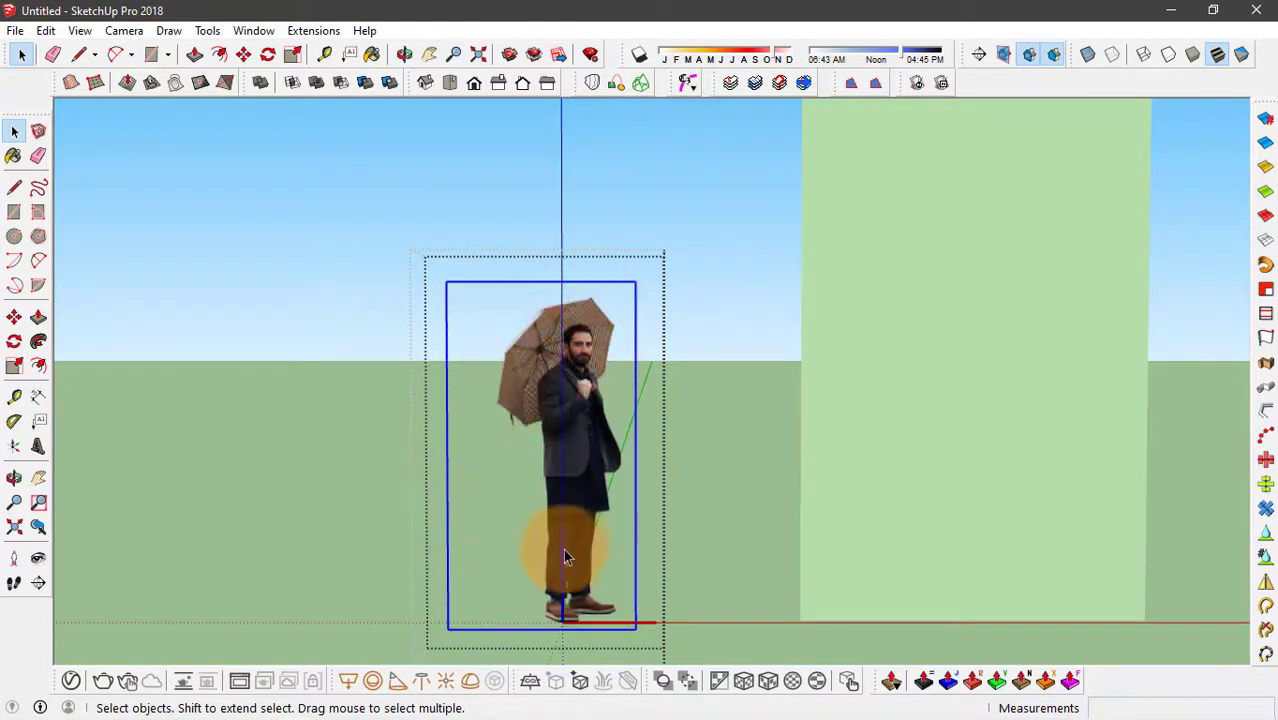
pyautogui.press('Escape')
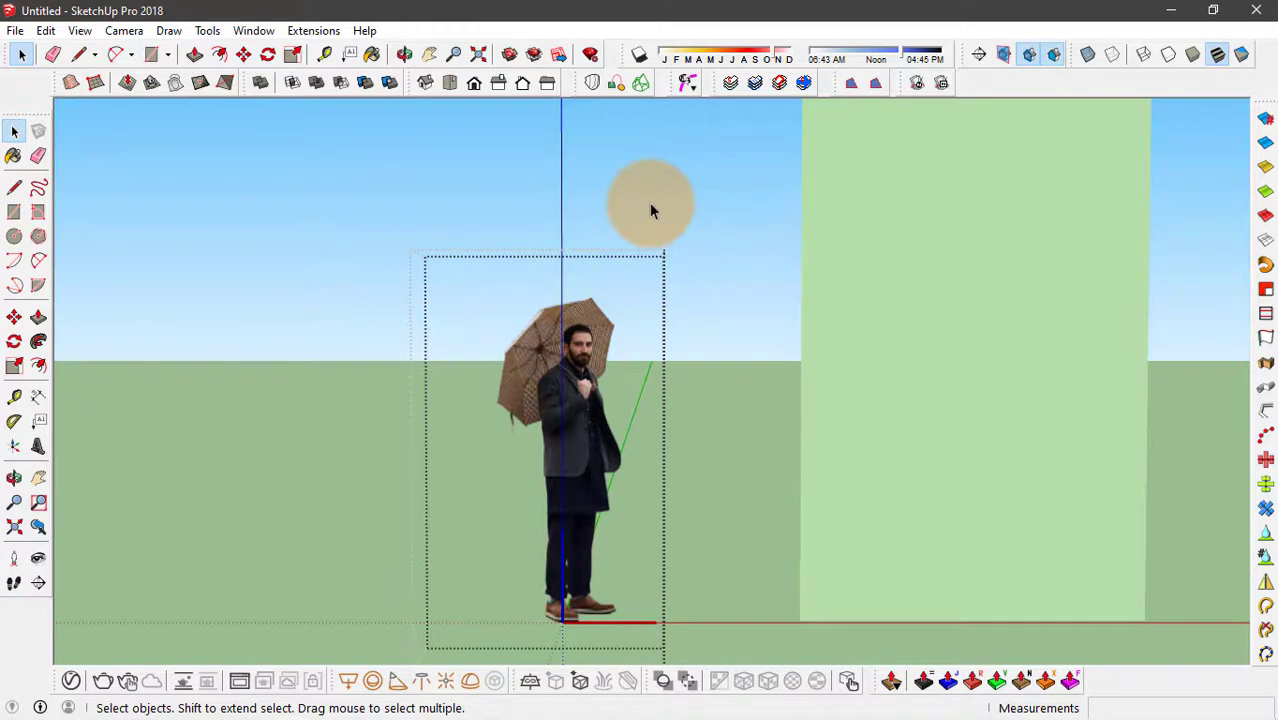
pyautogui.click(650, 205)
pyautogui.moveTo(358, 372); pyautogui.dragTo(690, 360, button='middle')
pyautogui.moveTo(502, 357); pyautogui.dragTo(277, 584, button='middle')
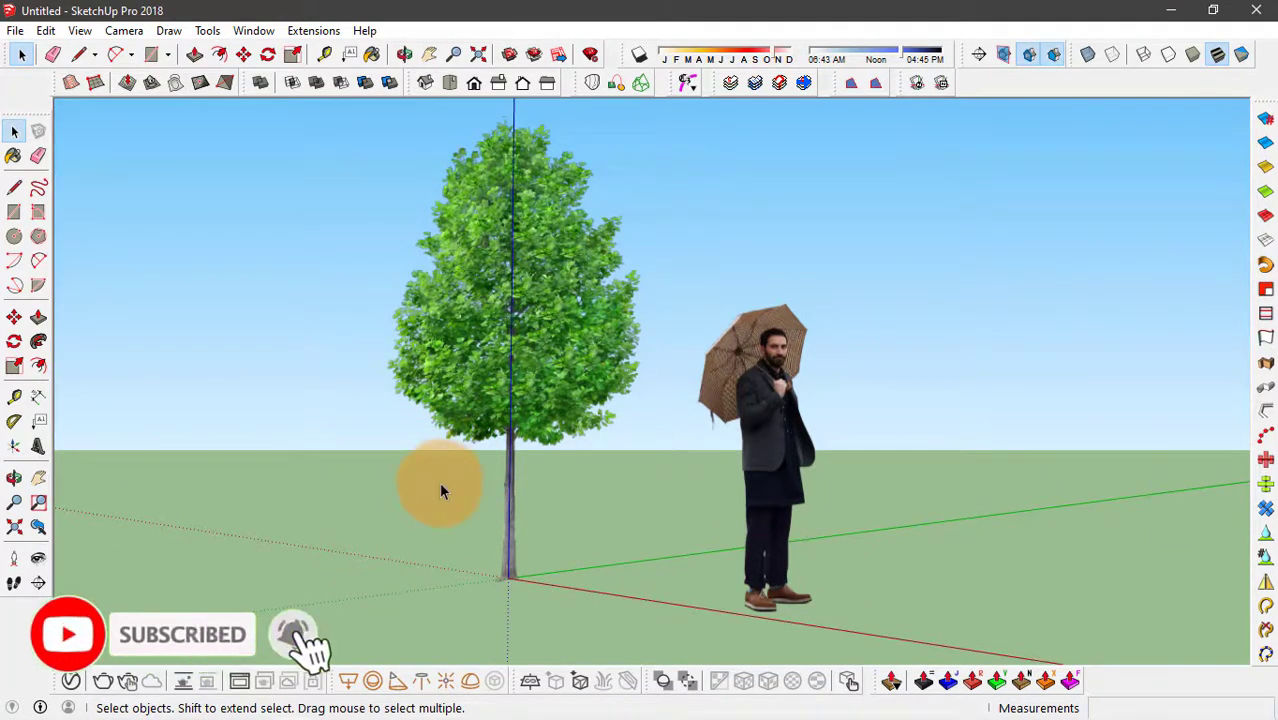
pyautogui.moveTo(441, 490); pyautogui.dragTo(608, 442, button='middle')
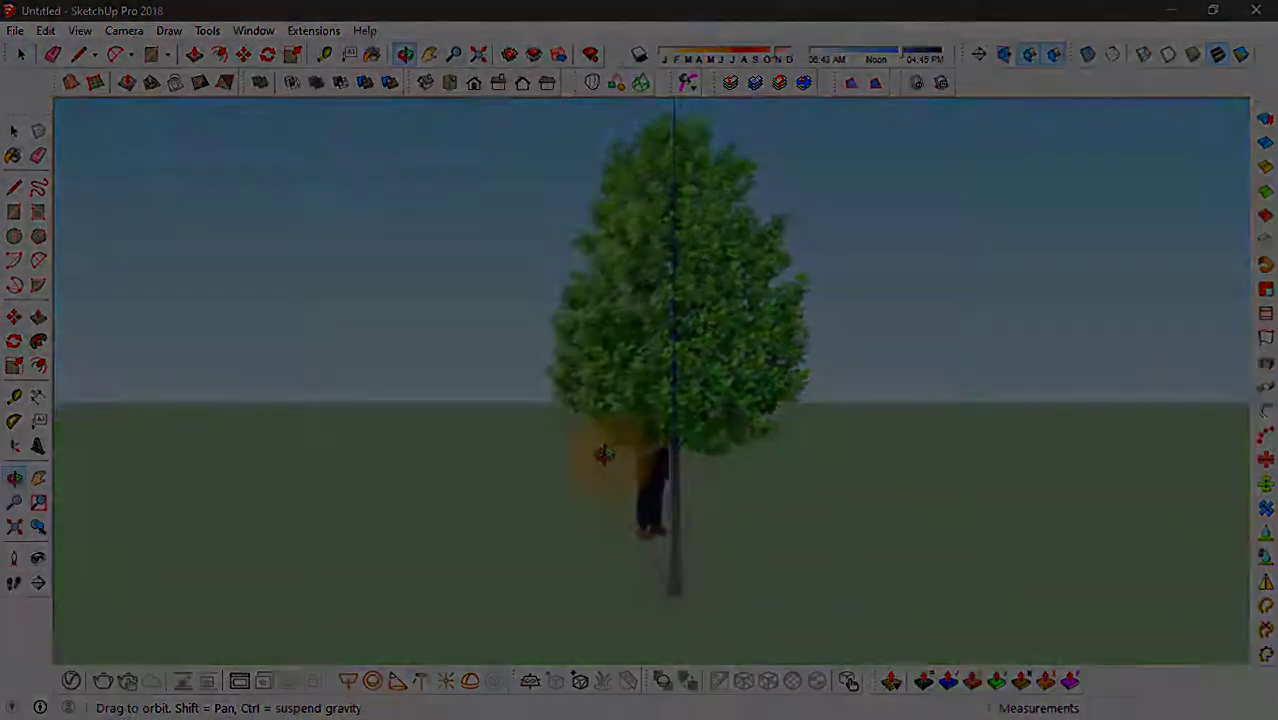